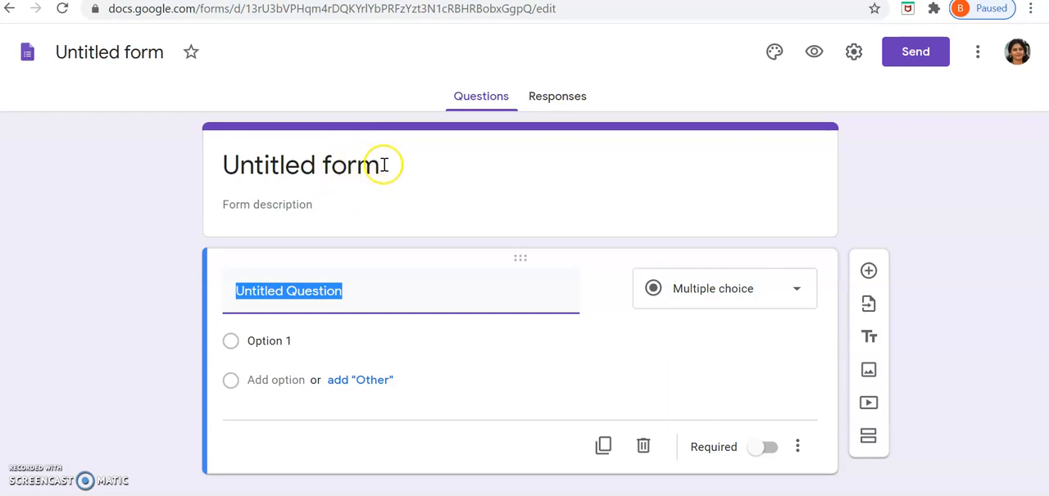
Step: Title the untitled form "Quiz on Unit 1"
left_click(381, 166)
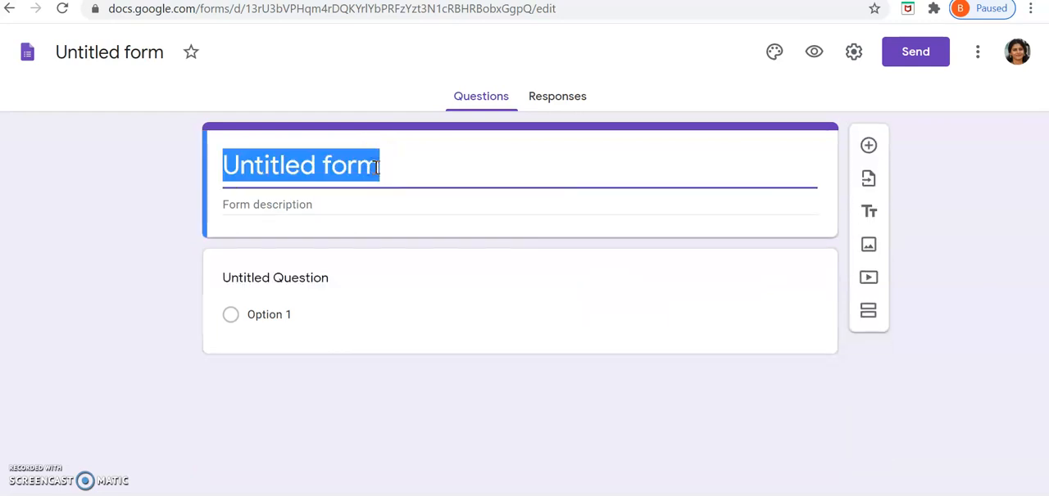
type("Qu")
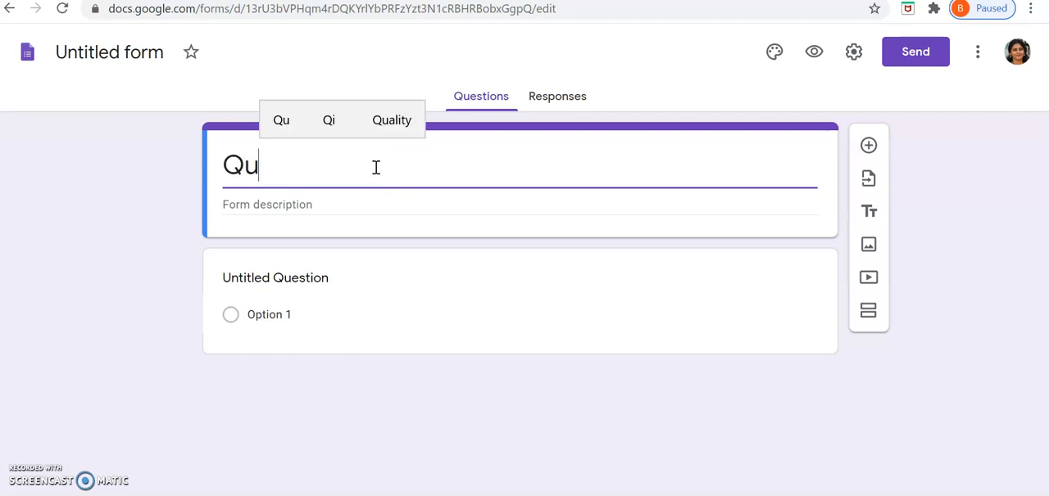
type("iz on ")
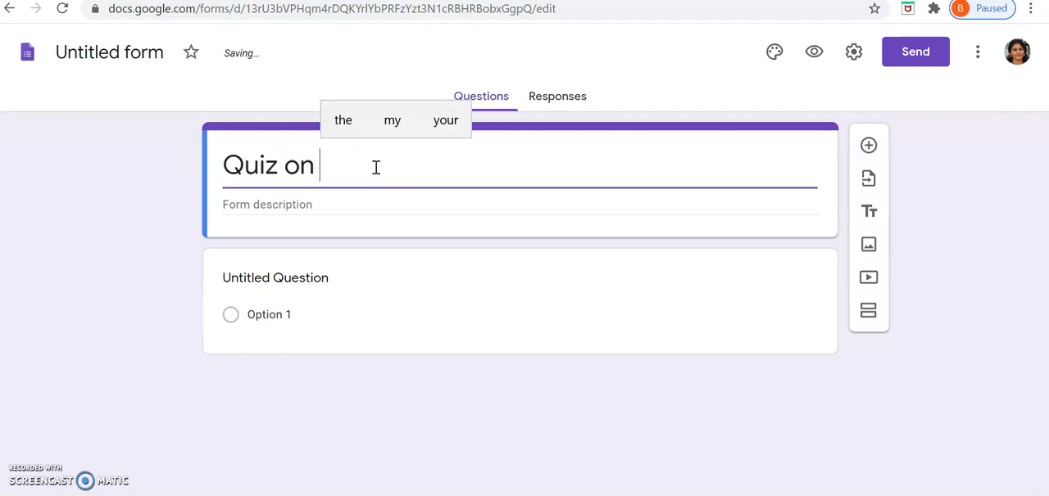
type("Unit 1")
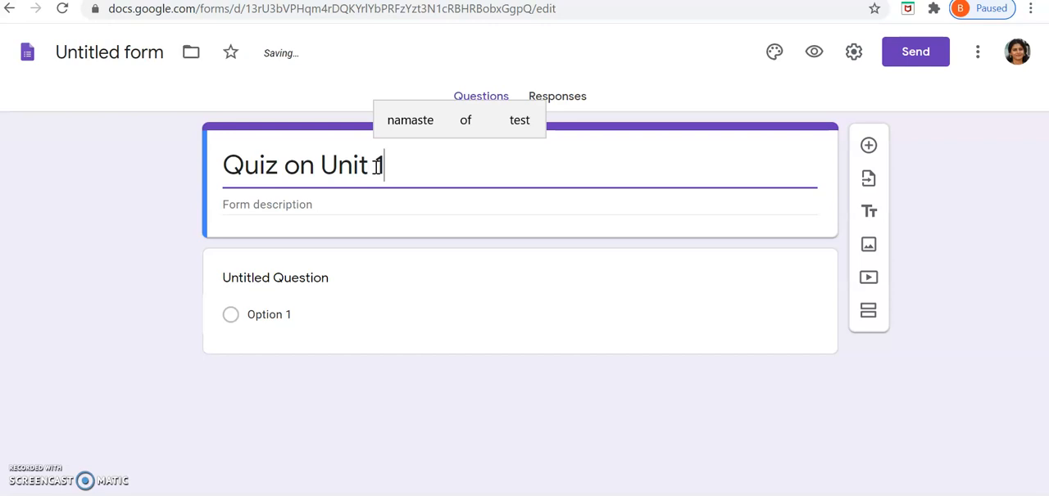
Step: Paste the prepared student note on the mandatory 10-mark unit 1 test as the form description and name the file "Quiz on Unit 1"
left_click(319, 205)
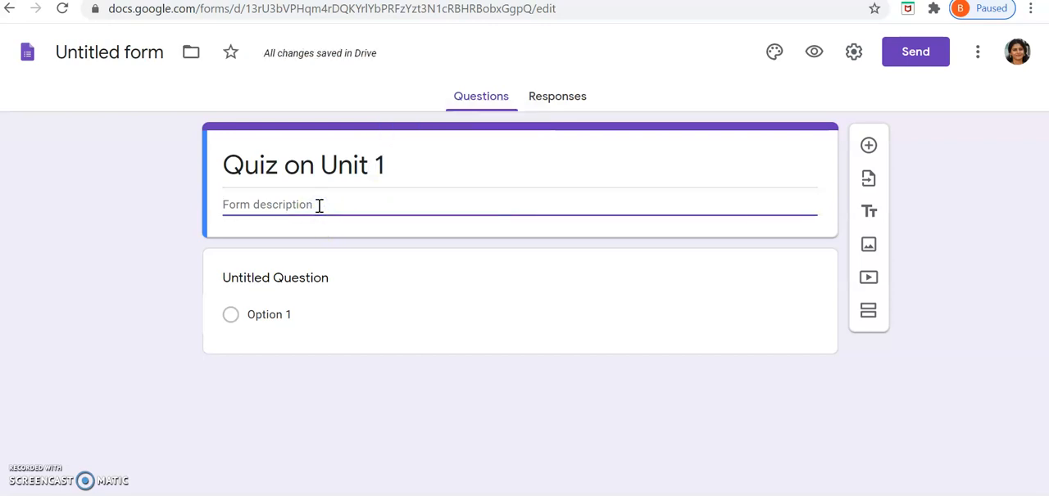
type("Dear students this is a test for your unit 1. All questions are mendatory. This test is of 10 marks.")
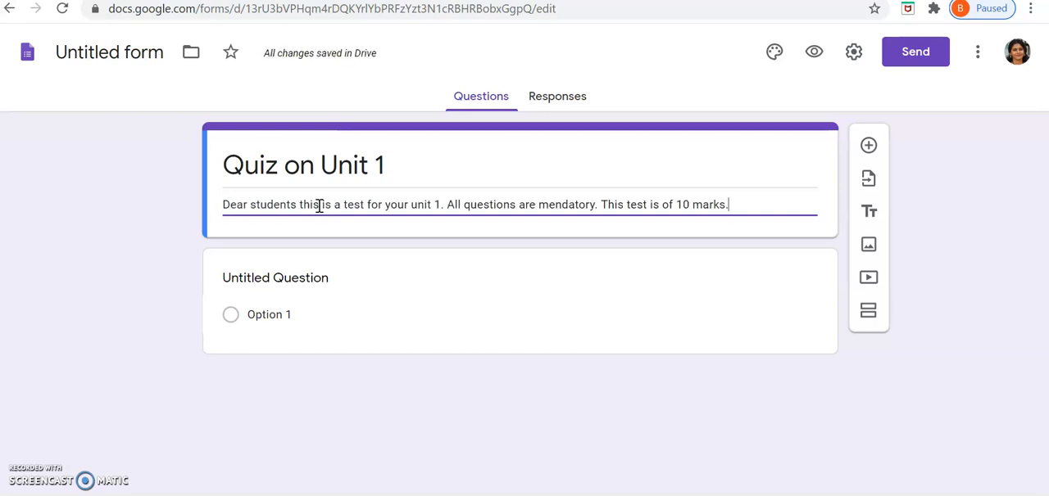
left_click(117, 52)
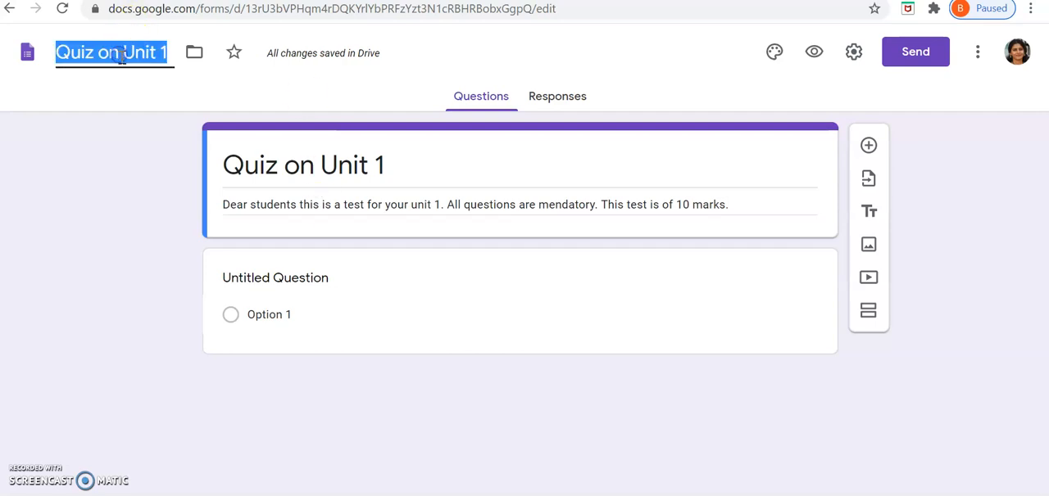
left_click(421, 275)
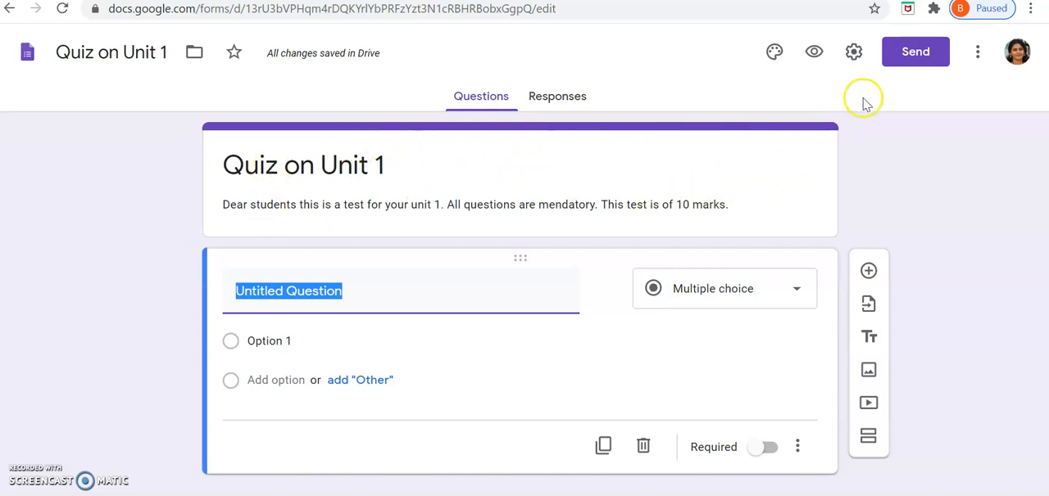
Step: Make the form a quiz with grades released immediately, stop respondents from seeing correct answers, and save the settings
left_click(855, 61)
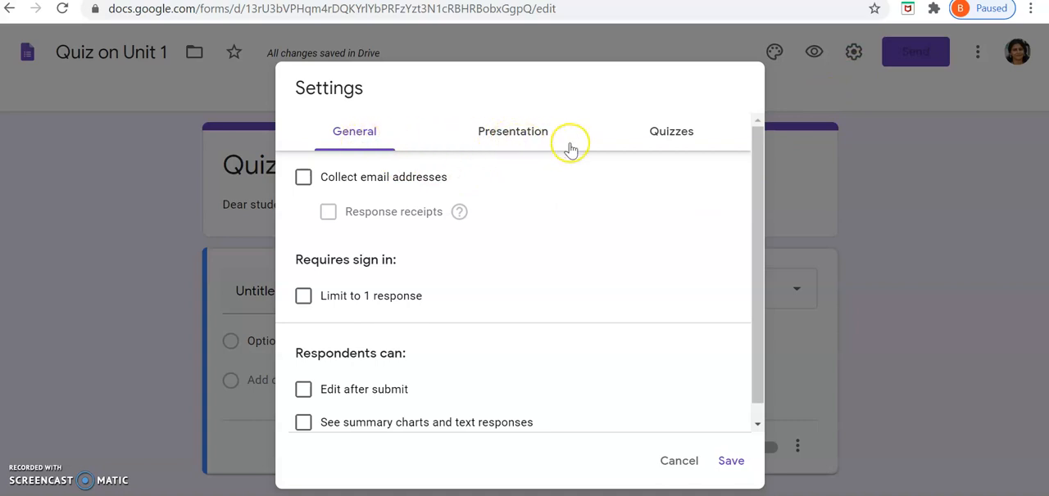
left_click(671, 139)
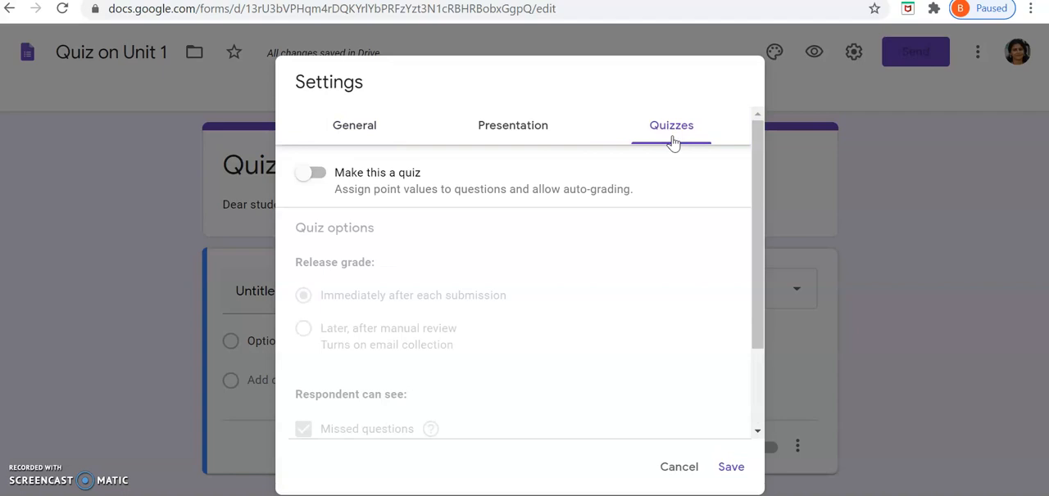
left_click(321, 176)
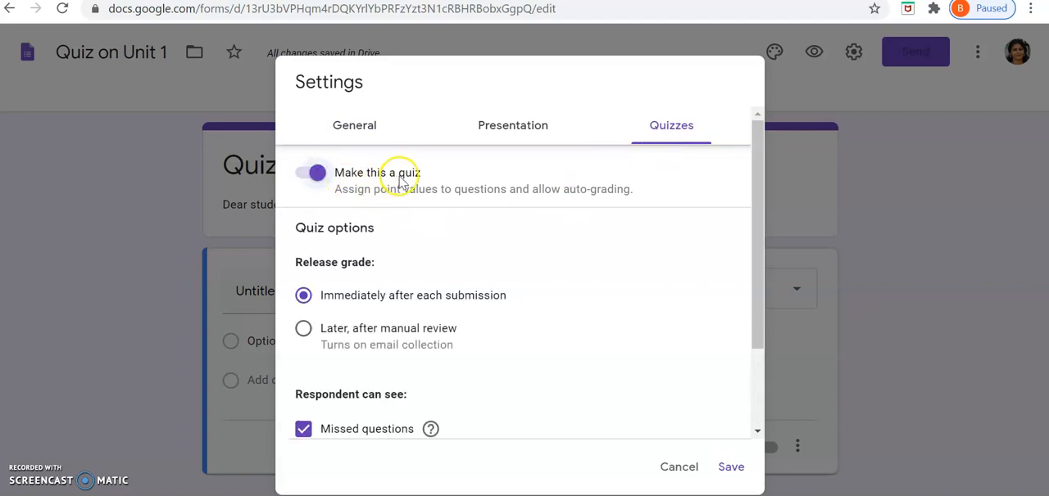
scroll(622, 271, "down", 1)
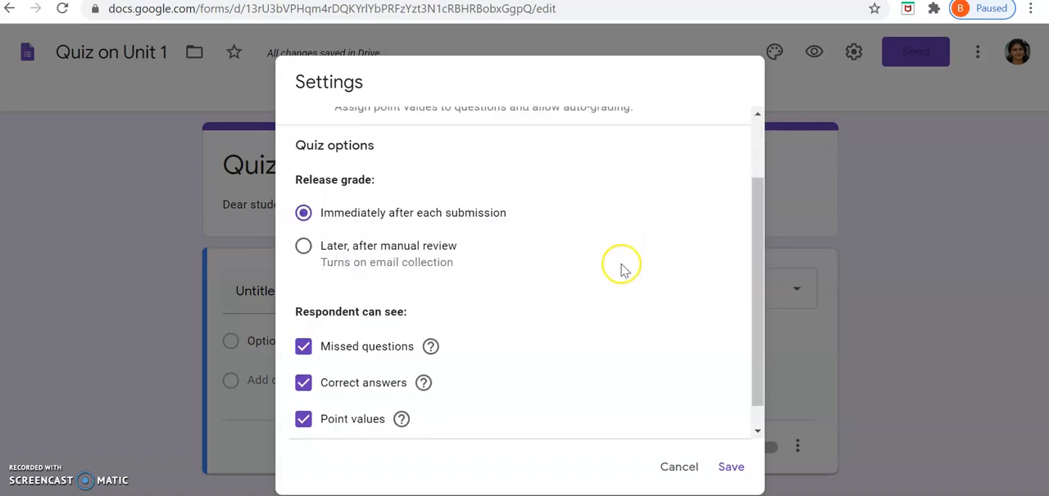
scroll(620, 272, "down", 1)
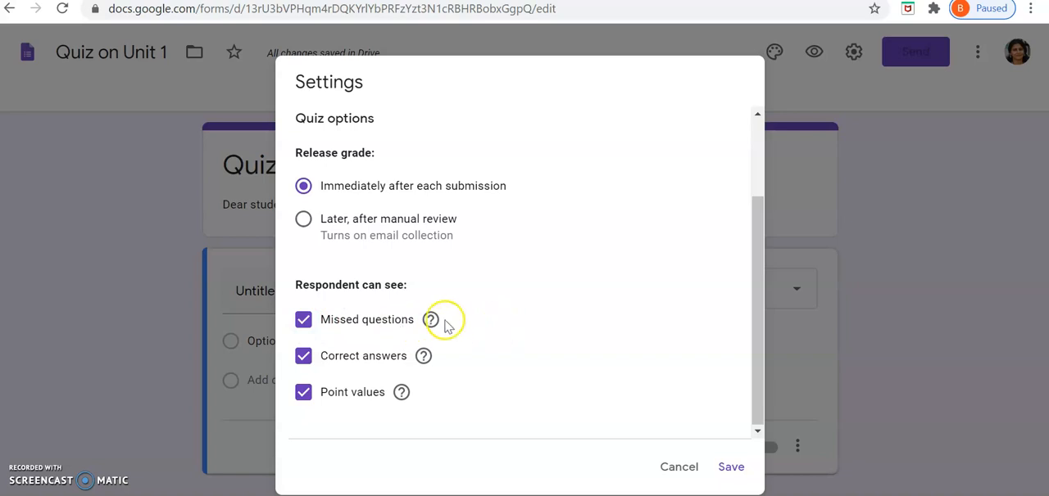
left_click(304, 358)
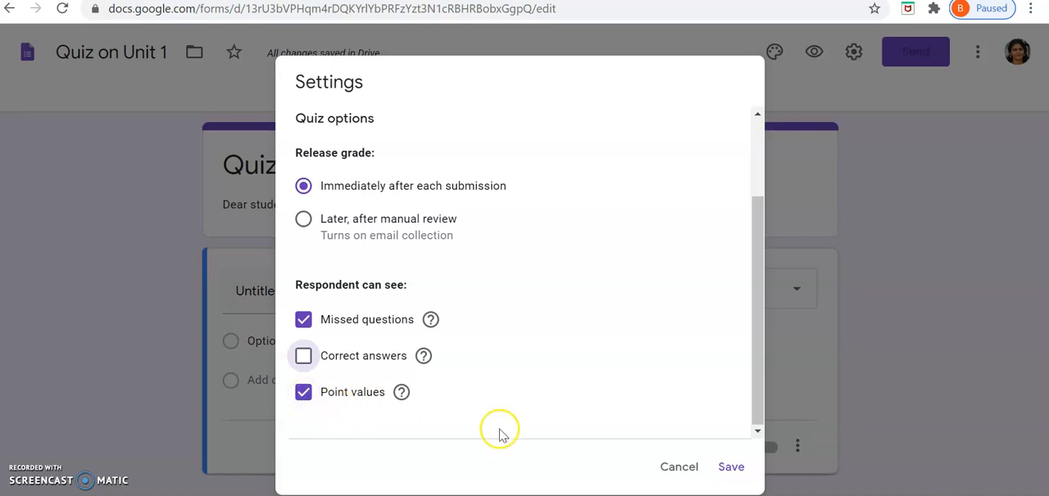
left_click(732, 474)
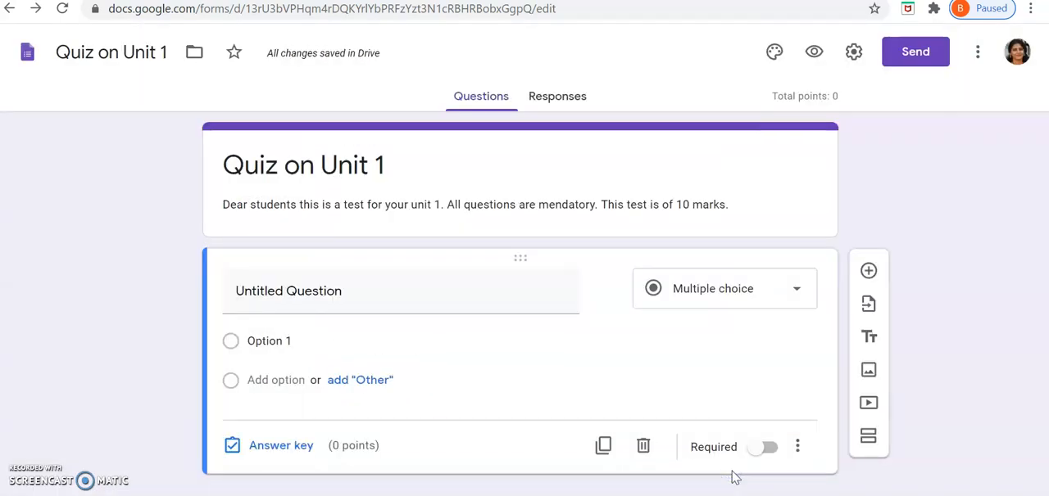
Step: Turn the untitled question into a required short-answer question reading "Name of the student"
left_click(498, 298)
type("Name")
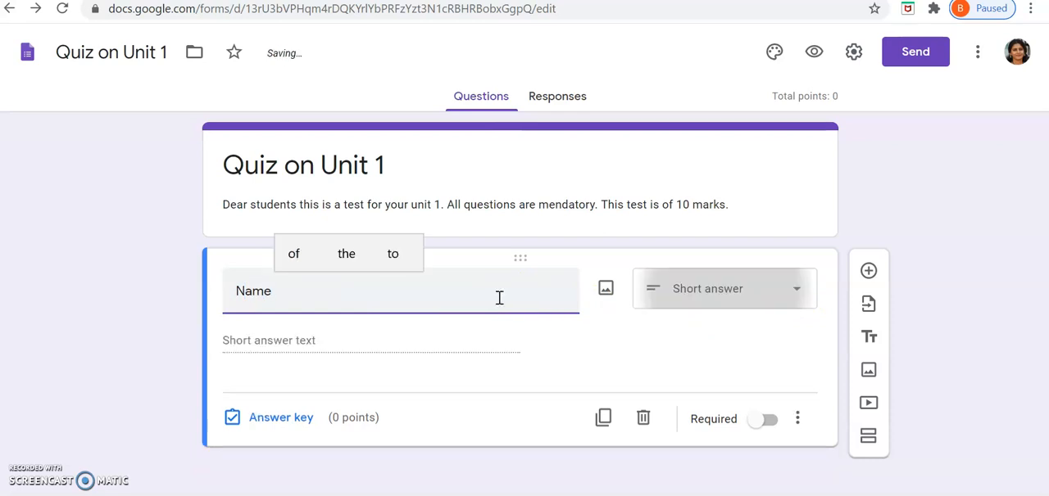
type(" o")
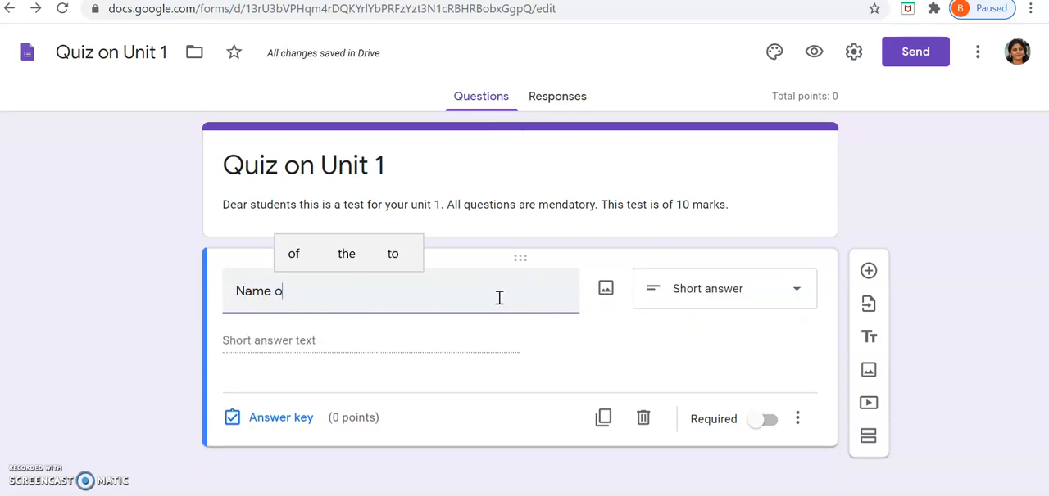
type("f the st")
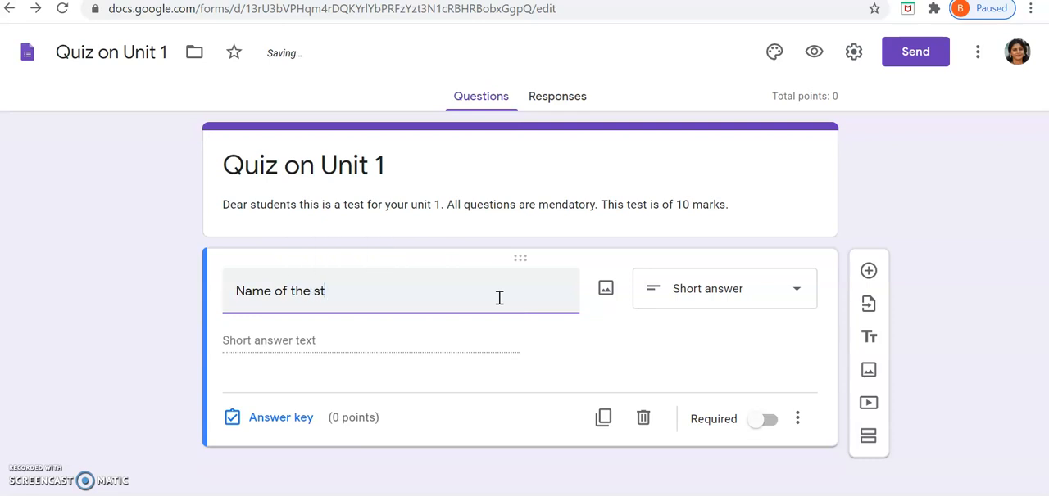
type("udent")
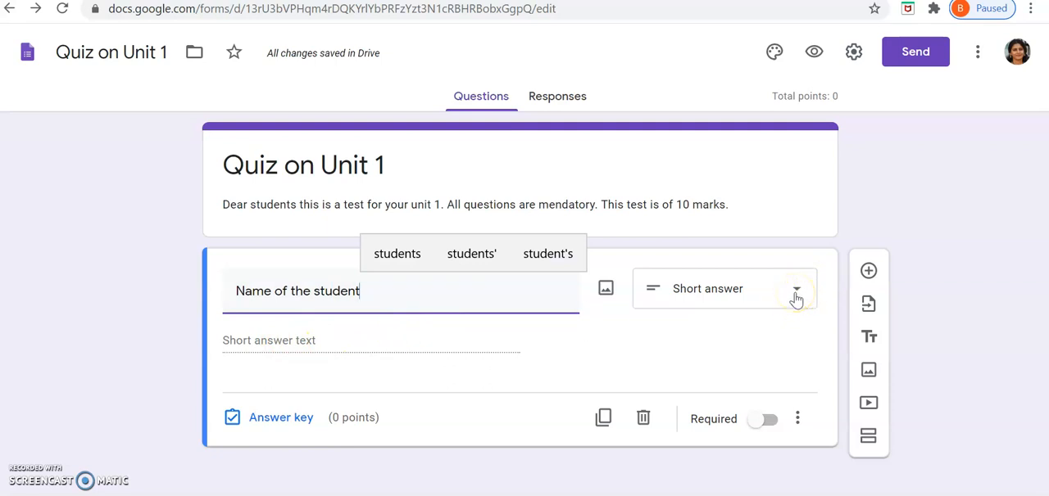
left_click(770, 421)
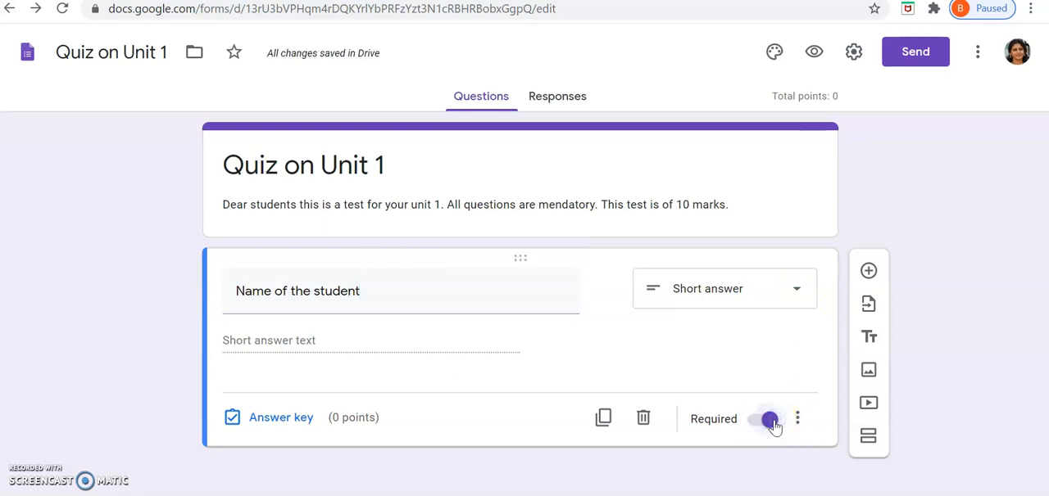
Step: Add a required short-answer question reading "Roll number:" below the student name question
left_click(867, 272)
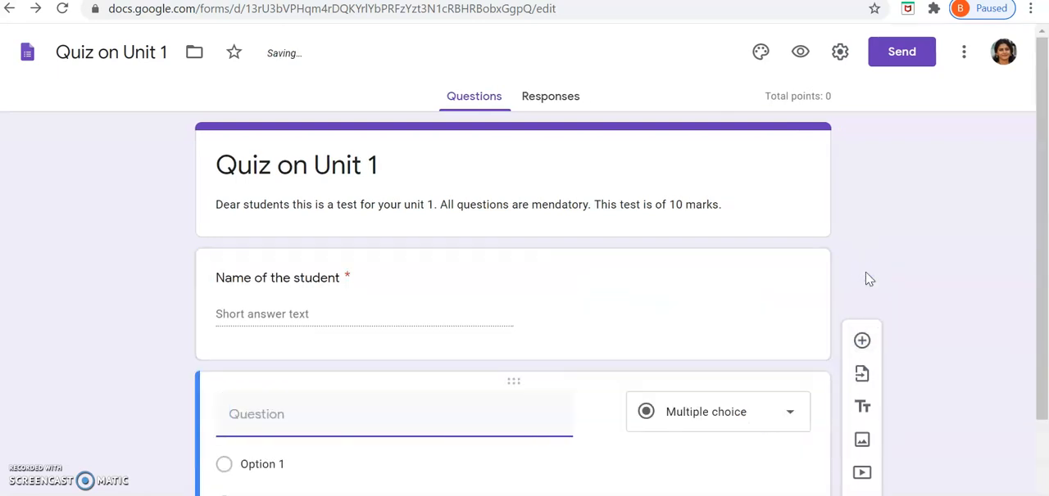
scroll(598, 364, "down", 2)
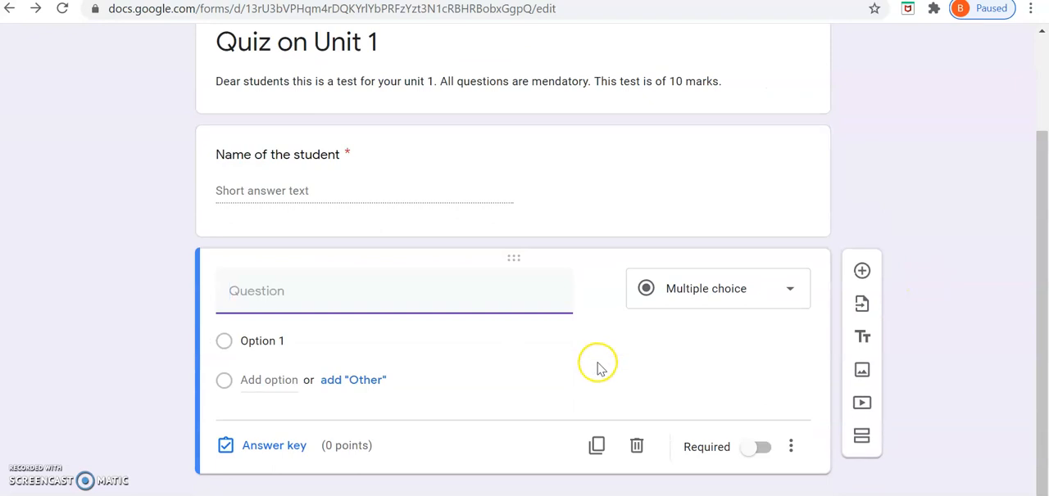
type("Ro")
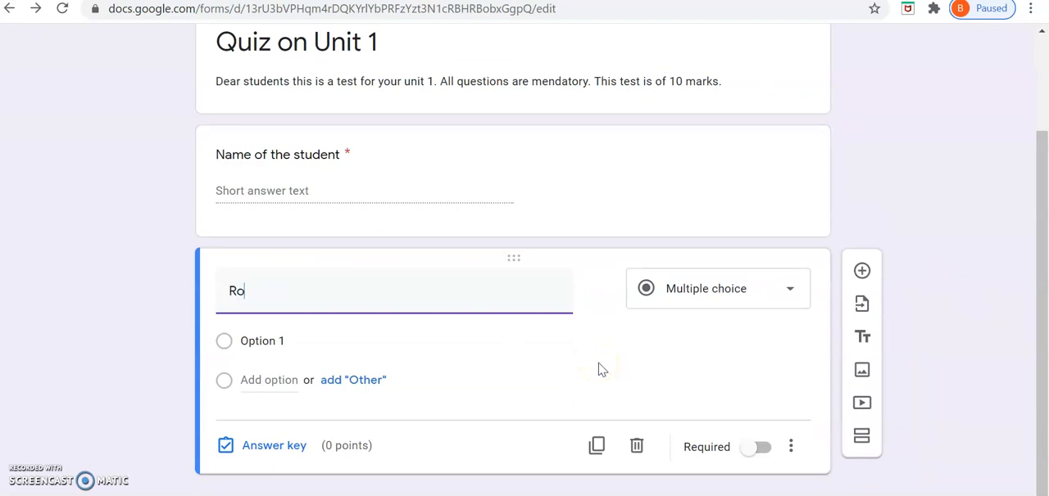
type("ll nu")
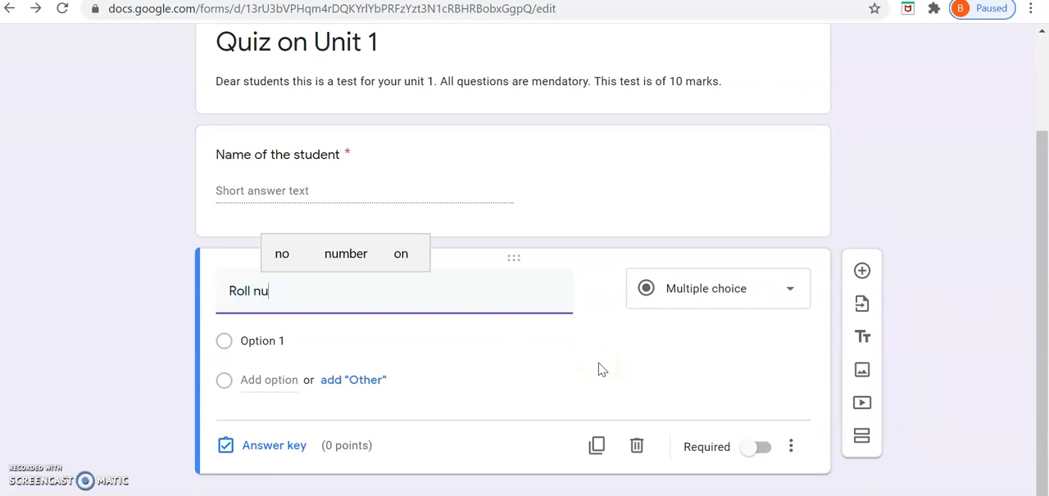
type("mber:")
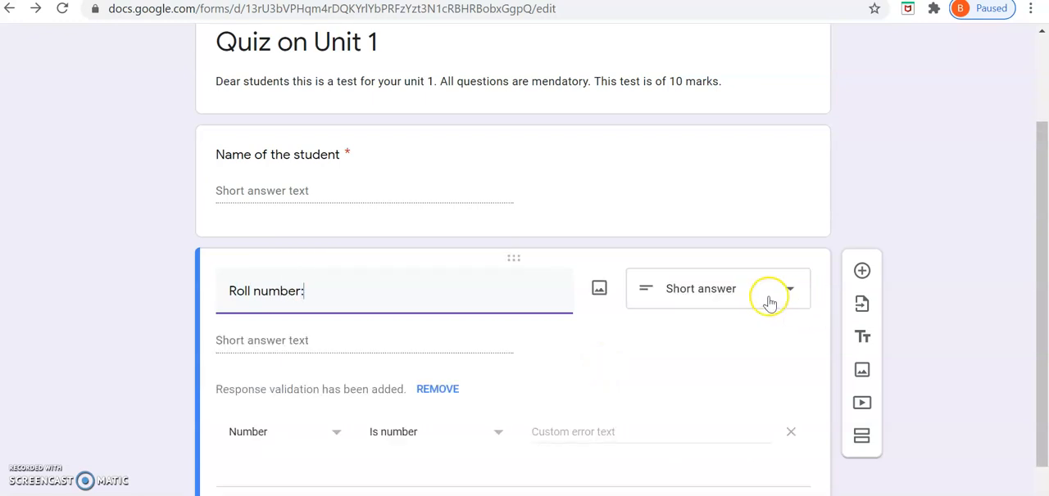
scroll(758, 338, "down", 1)
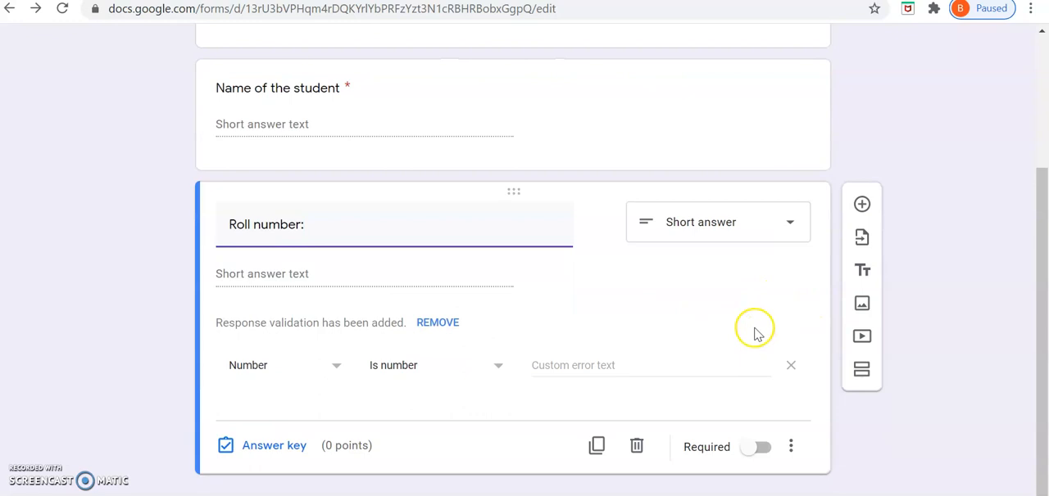
left_click(763, 449)
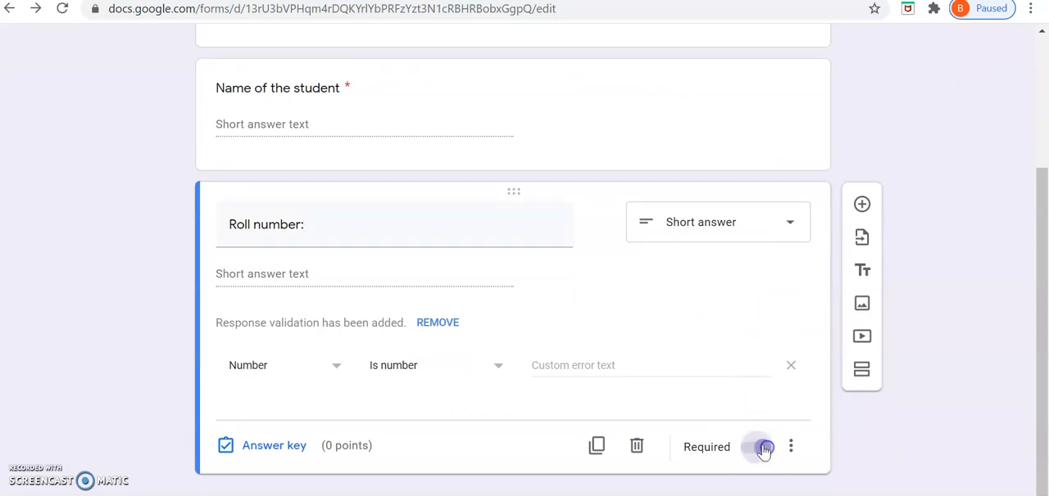
Step: Add a question reading "Goodwill is which type of assests?" and keep its type as Multiple choice
left_click(861, 206)
left_click(402, 344)
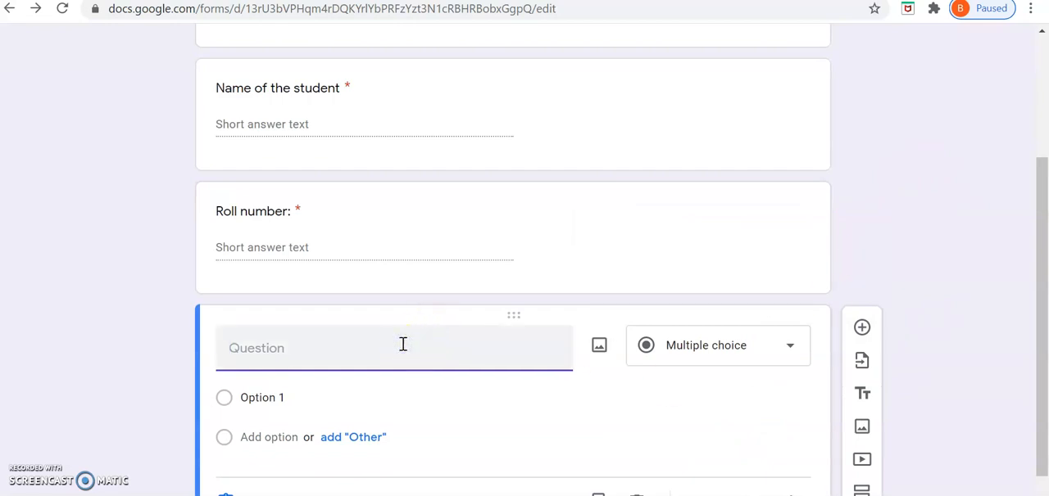
type("Goodwill is w")
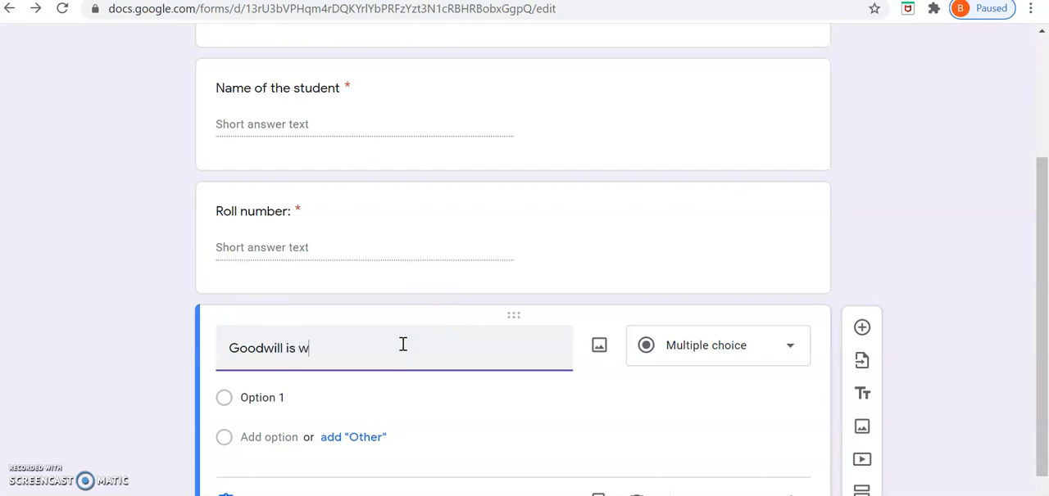
type("hich type of")
key("BackSpace")
type("?")
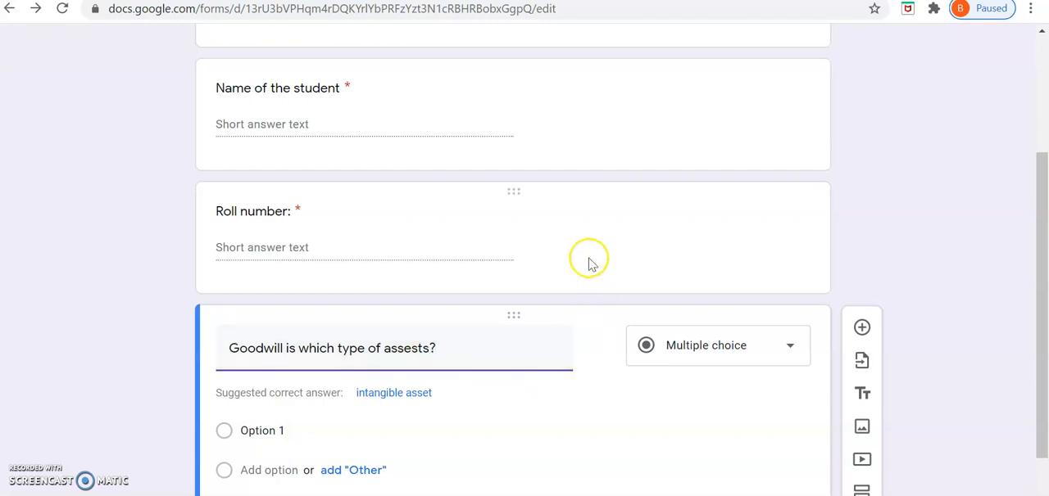
left_click(790, 350)
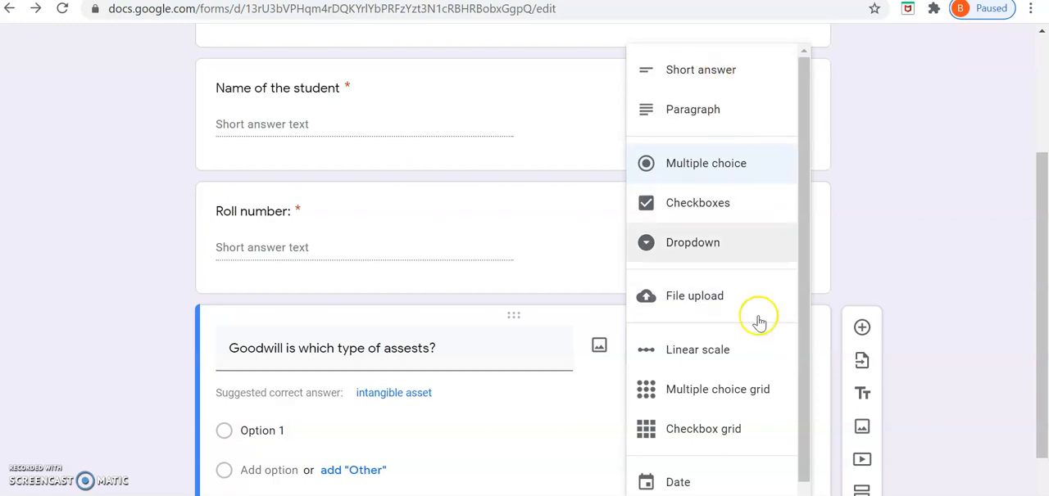
left_click(521, 431)
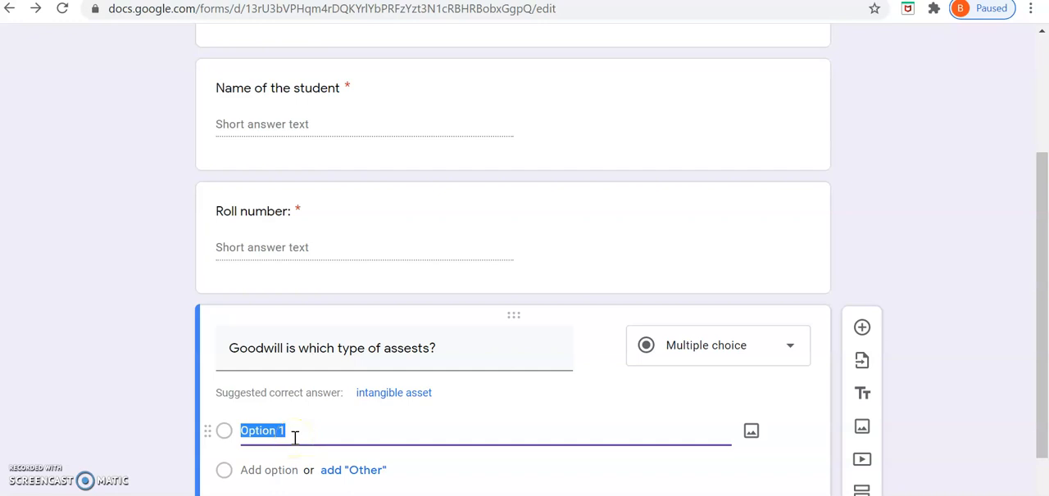
Step: Name the first answer option of the Goodwill question "Fixed assest"
scroll(346, 440, "down", 1)
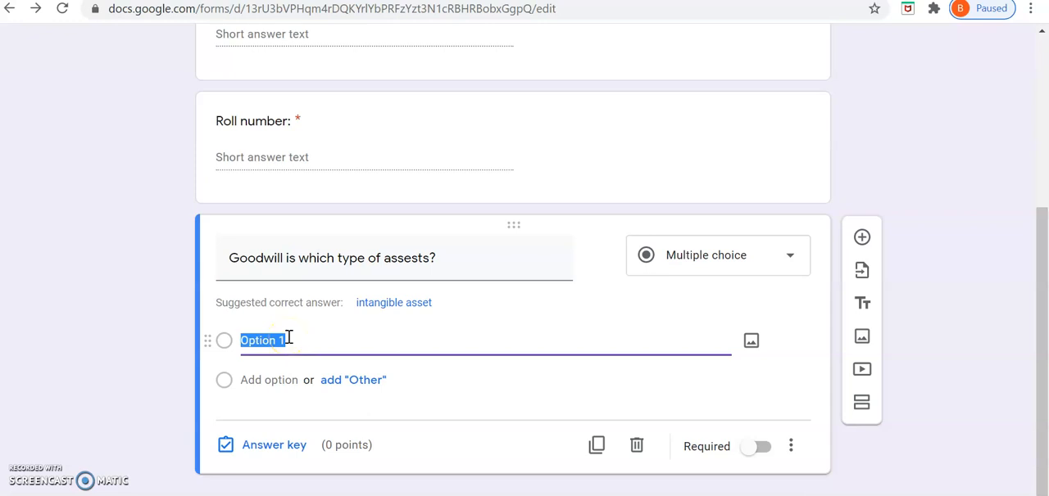
type("Fi")
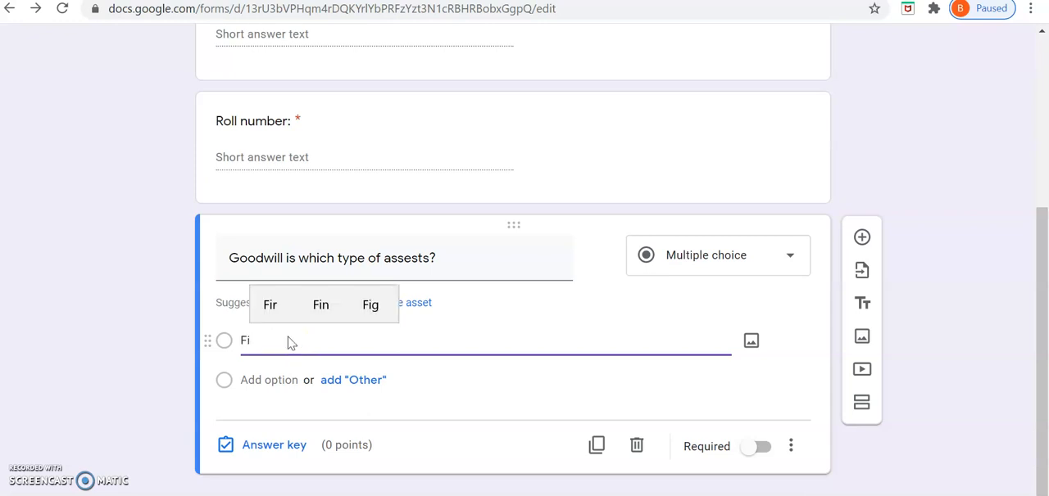
type("xed a")
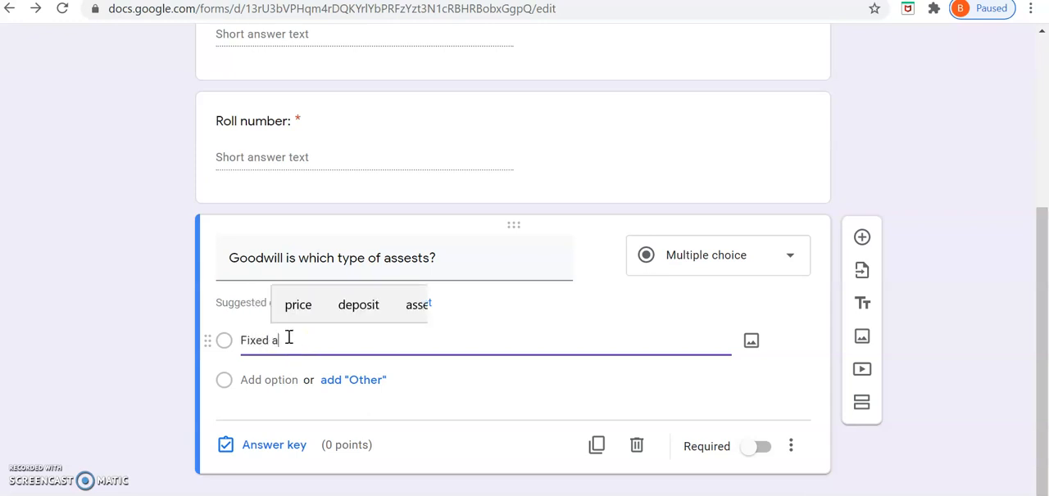
type("ssest")
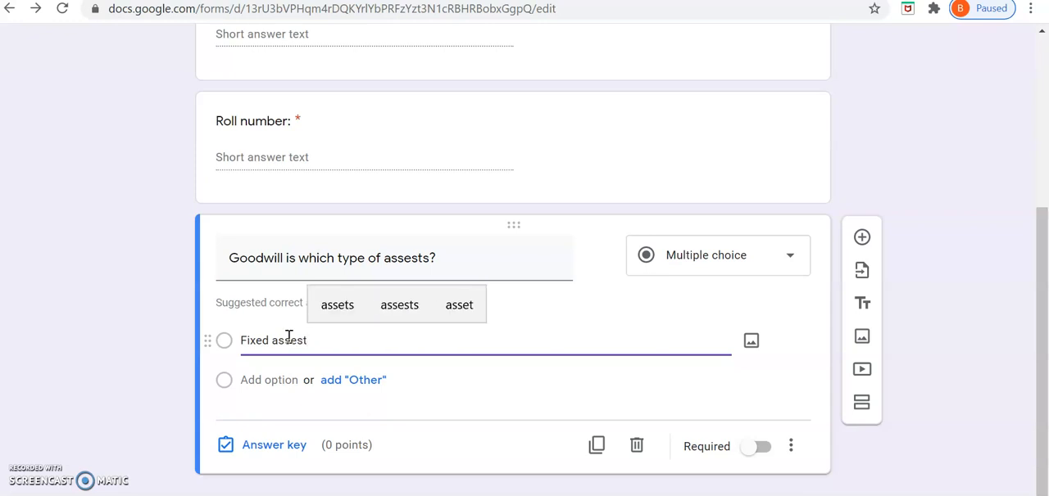
Step: Add a second option reading "Current assest" and include the suggested correct answer "intangible asset" as another option
left_click(279, 381)
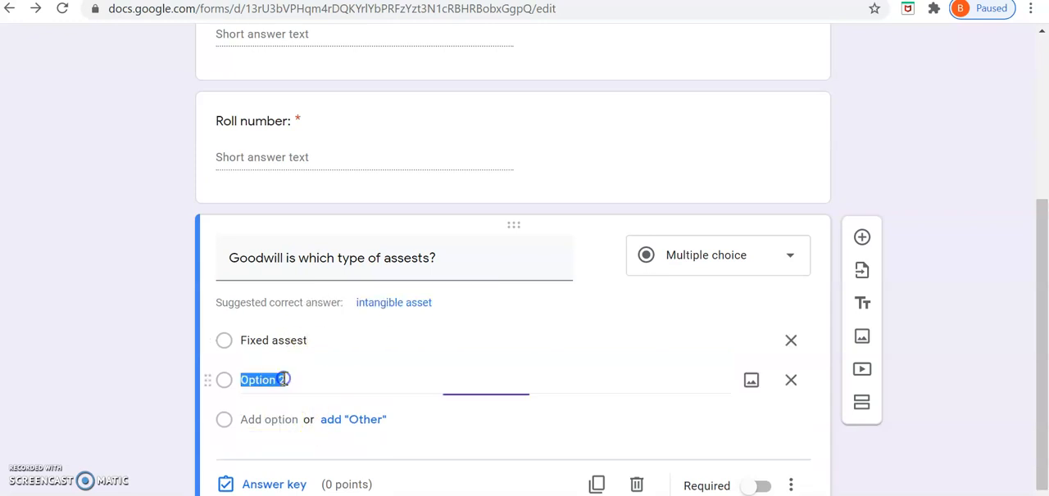
left_click(394, 305)
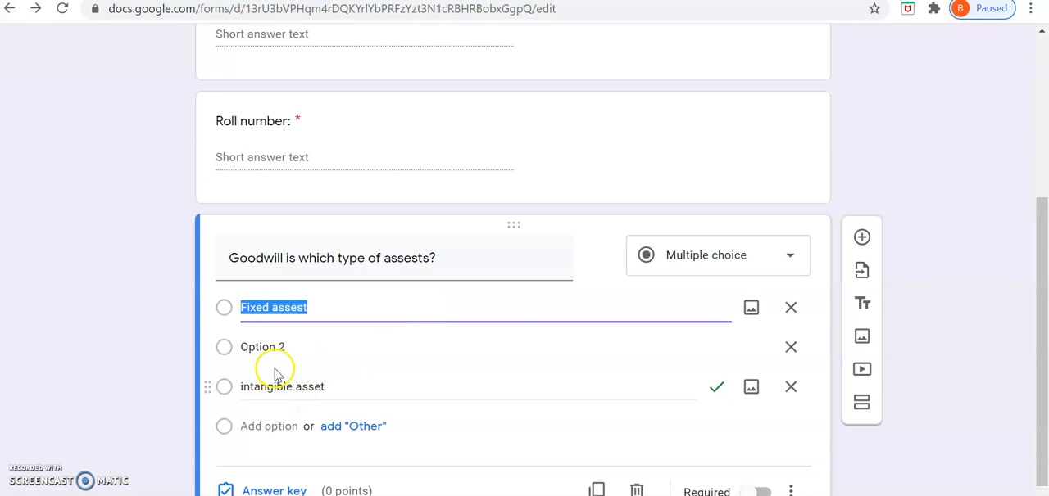
left_click(298, 350)
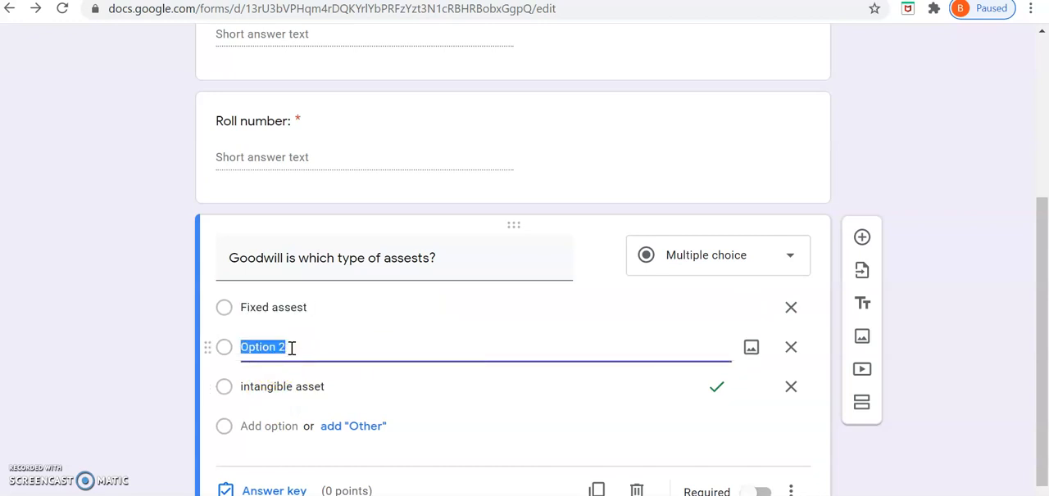
type("Current assest")
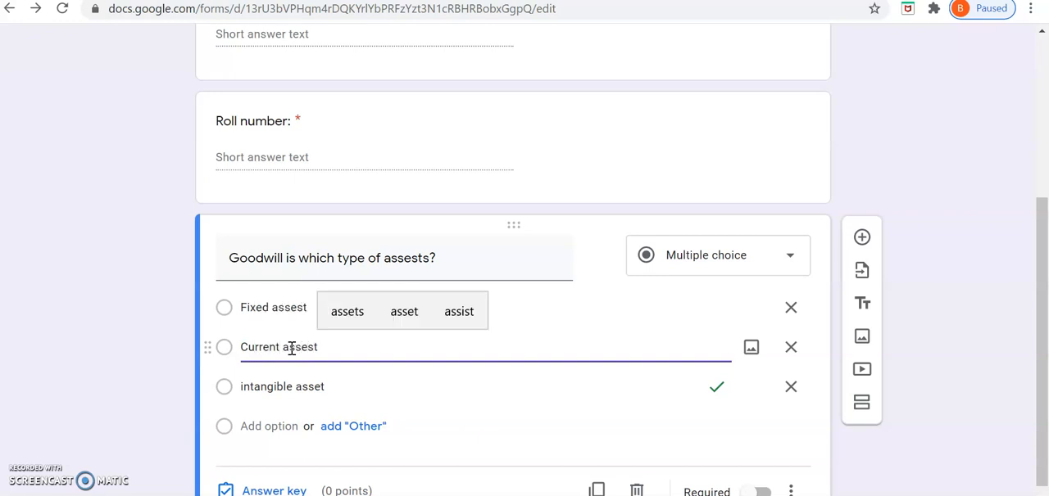
Step: Capitalize the first letter of the third option so it reads "Intangible asset"
left_click(250, 393)
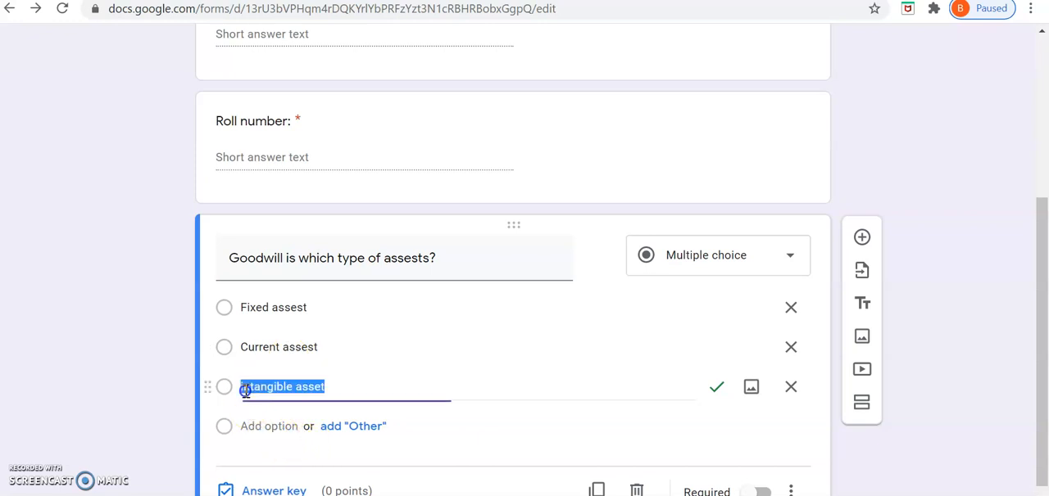
left_click(248, 386)
key("BackSpace")
type("I")
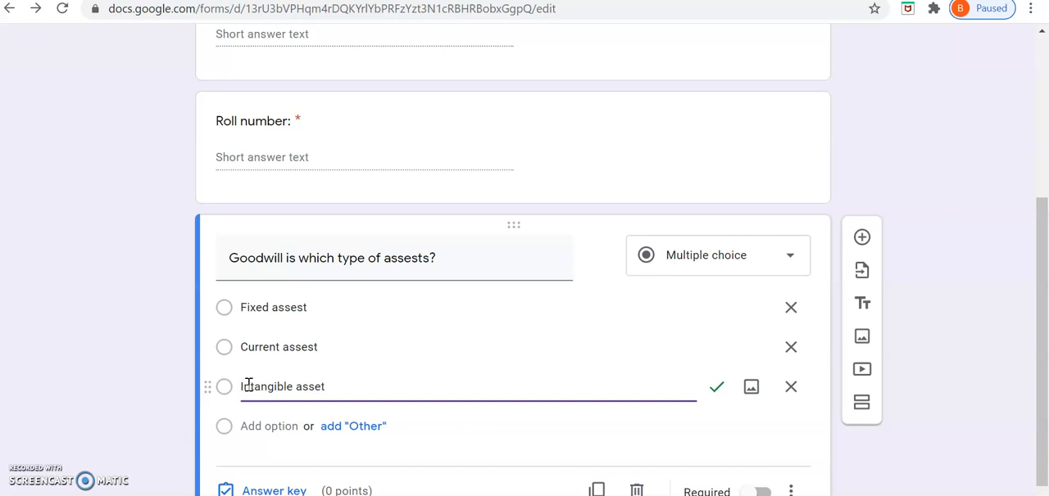
Step: Add a fourth answer option reading "Tengible assest" to the Goodwill question
left_click(254, 426)
type("Fix")
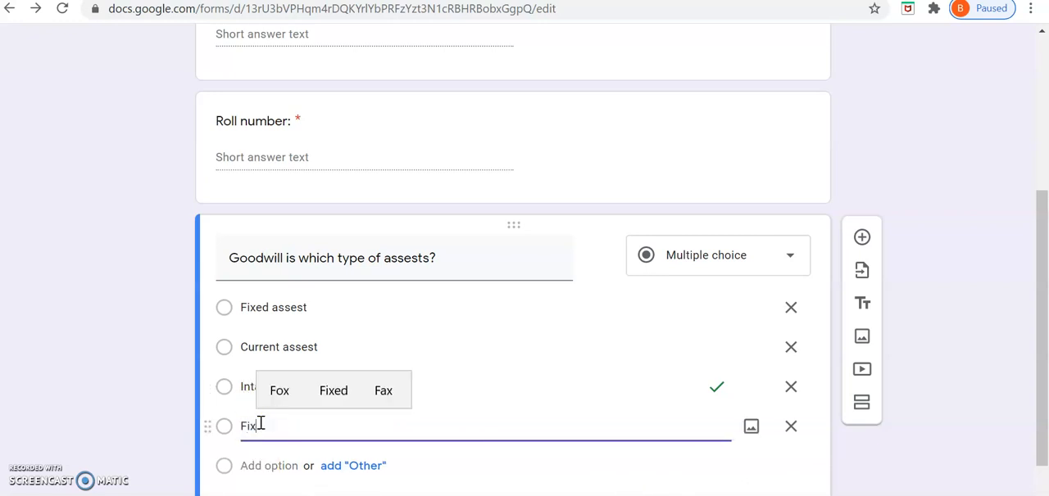
key("BackSpace")
key("BackSpace")
key("BackSpace")
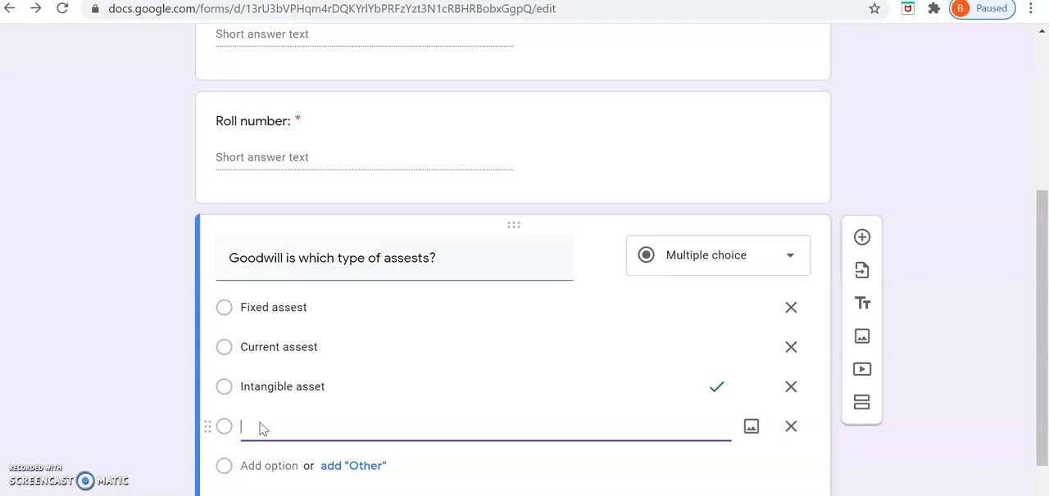
type("Tengible assest")
Step: Make the Goodwill question required and set its answer key to "Intangible asset" worth 1 point
scroll(394, 423, "down", 1)
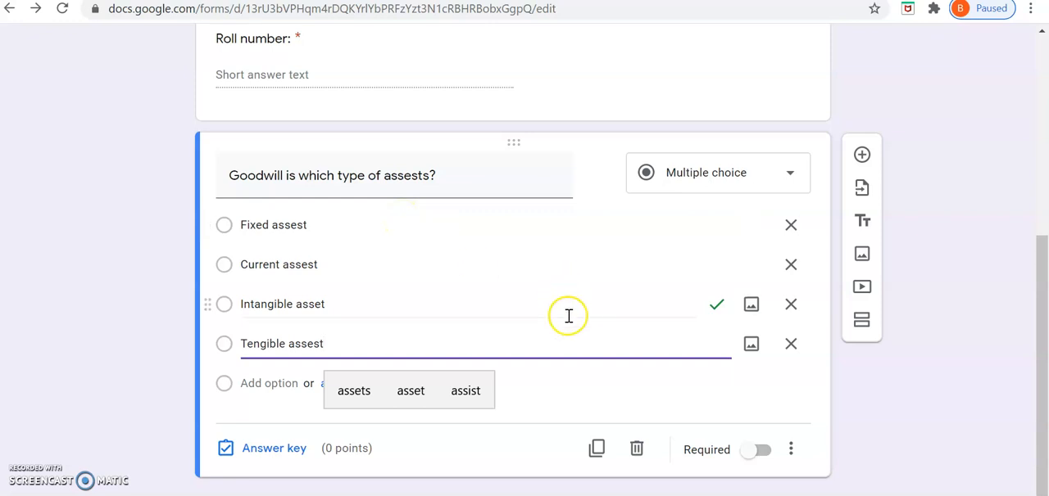
left_click(766, 452)
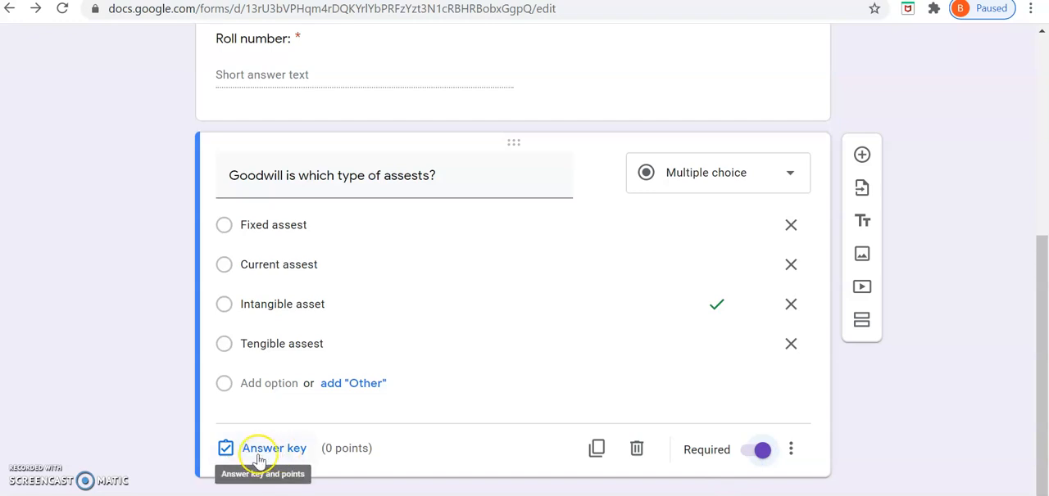
left_click(274, 451)
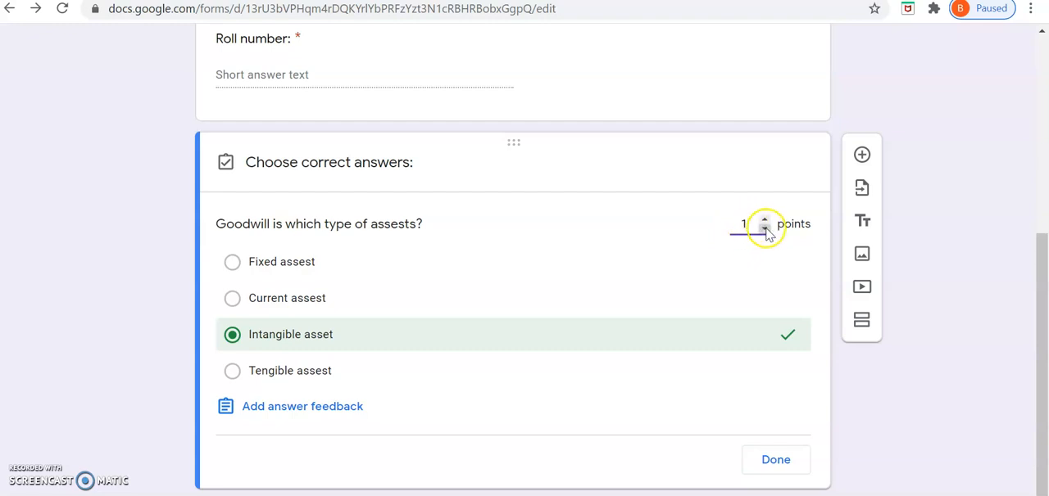
left_click(764, 219)
left_click(764, 219)
left_click(232, 335)
left_click(232, 335)
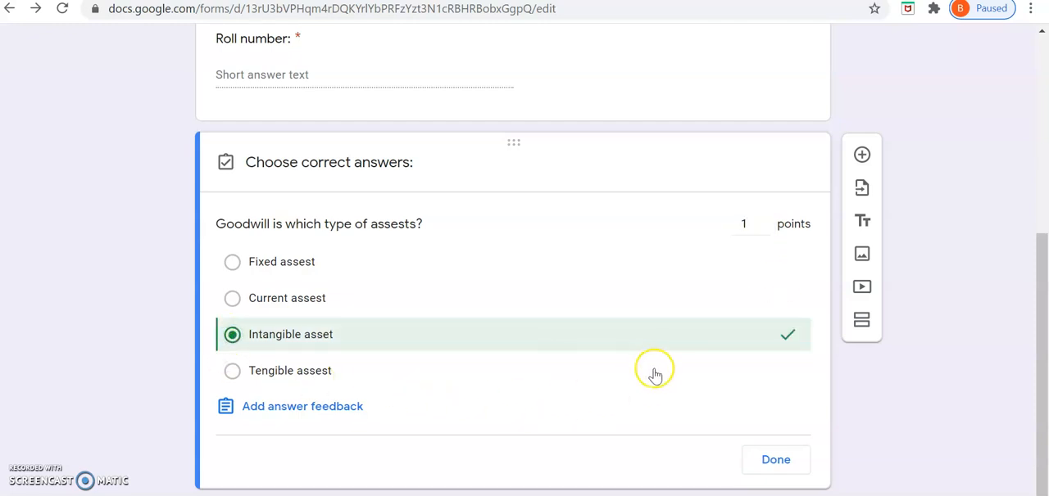
left_click(784, 464)
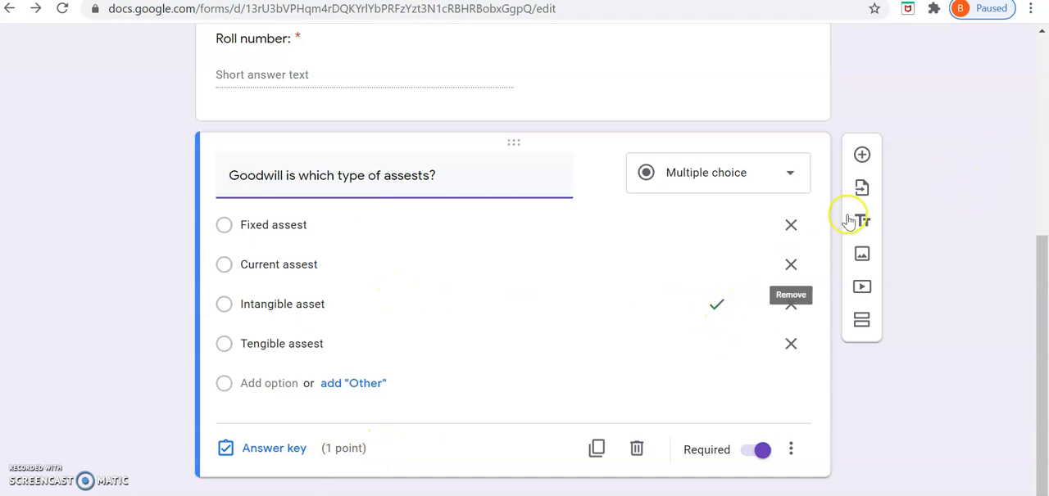
Step: Add a multiple-choice question below the Goodwill question reading "Bank balaance is which type of assest?"
left_click(861, 155)
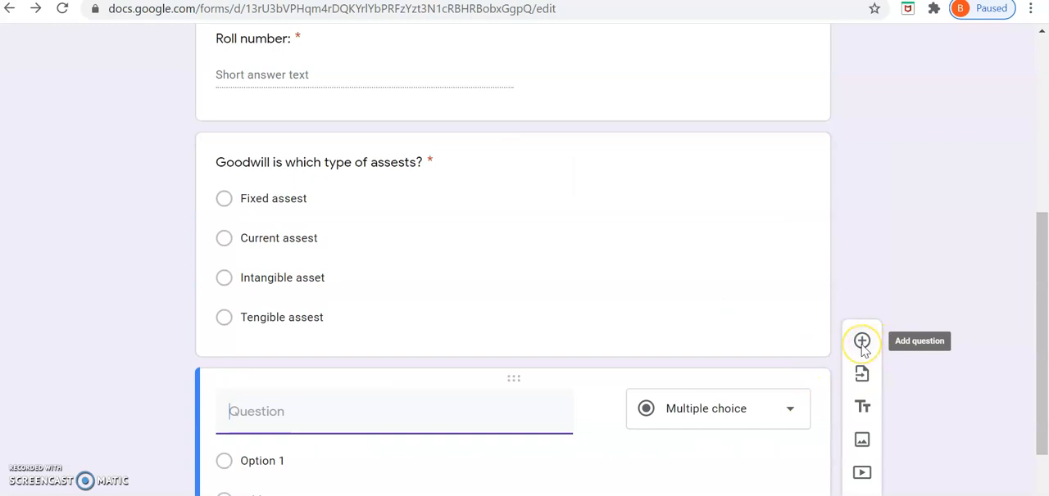
scroll(862, 353, "down", 2)
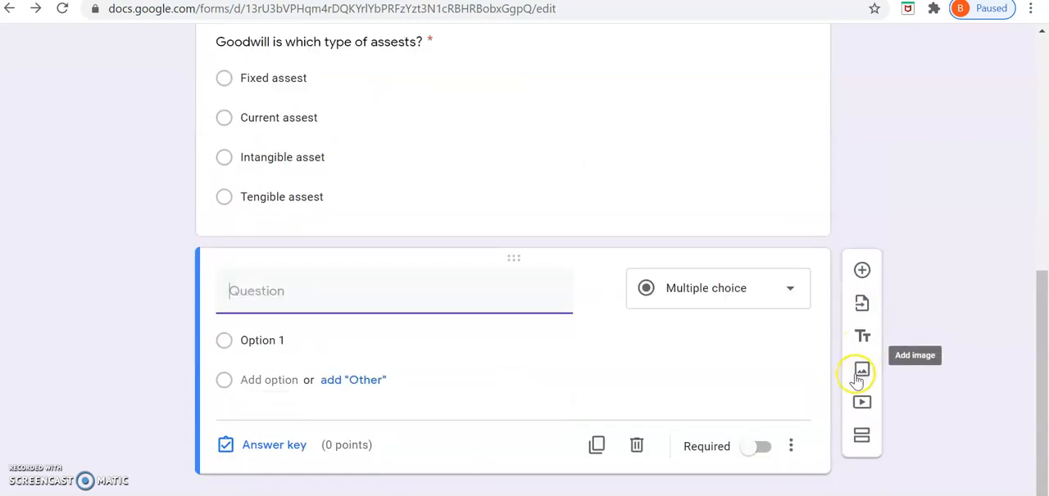
left_click(299, 294)
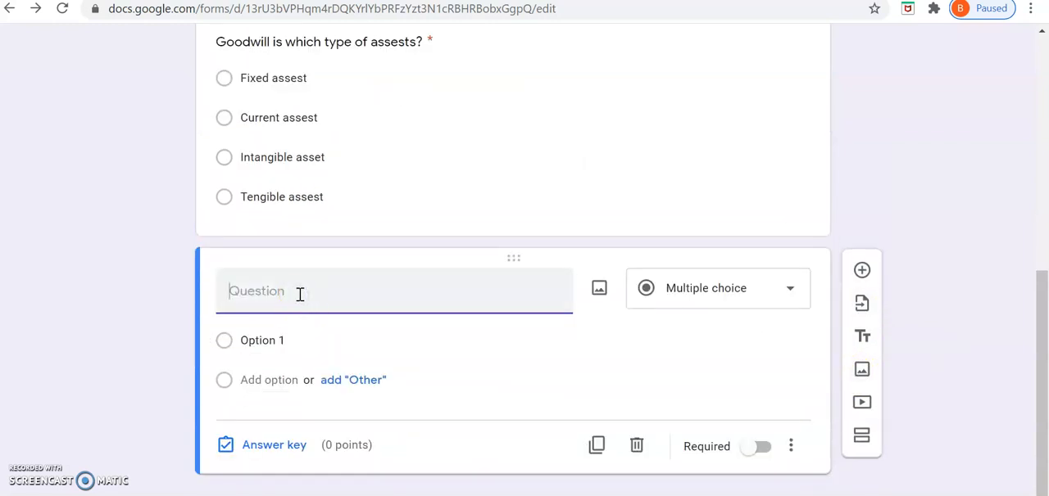
type("Bank balaance i")
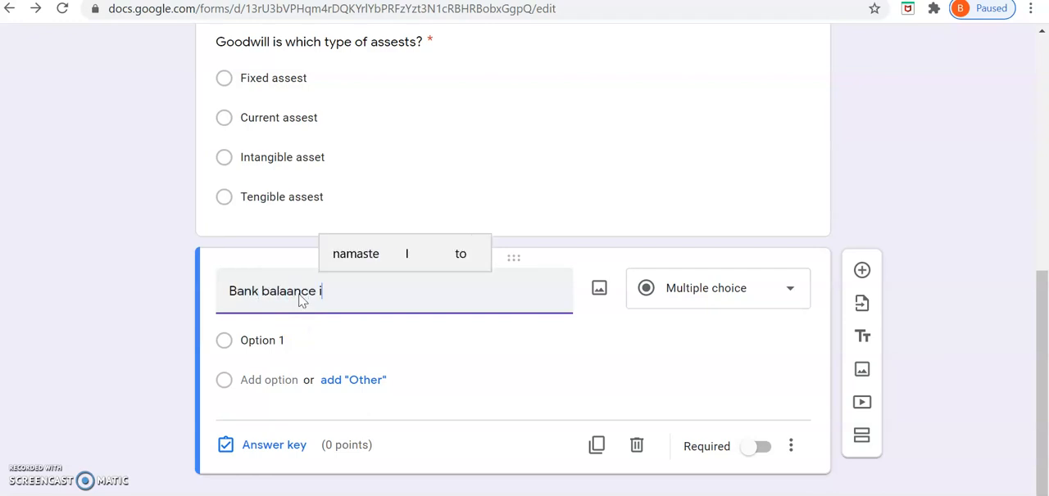
type("s which")
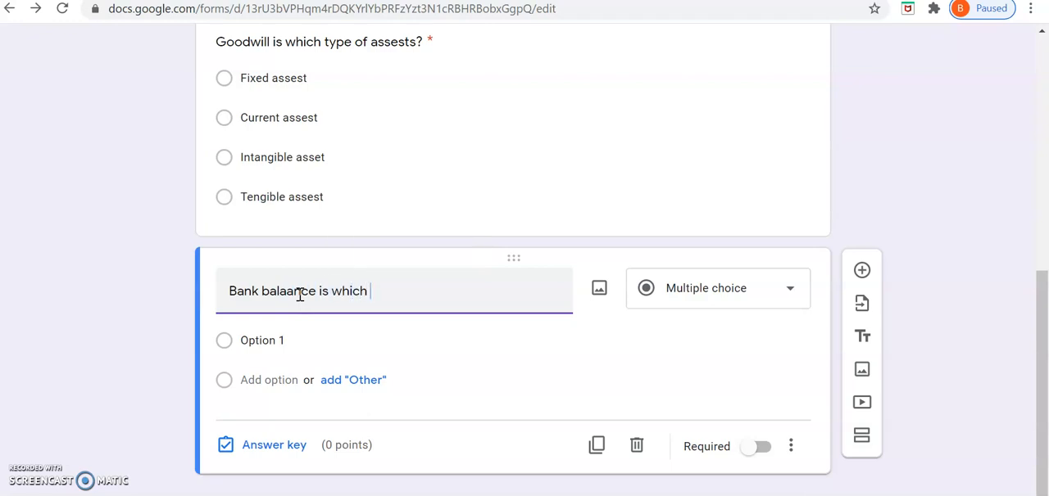
type(" type of assest?")
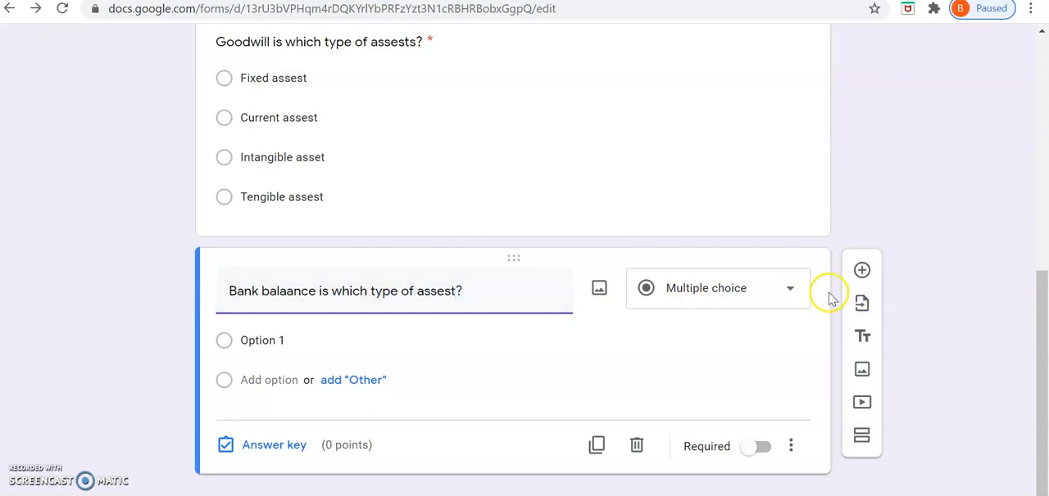
Step: Enter "Fixed assest" and "Current Assest" as the first two answer options of the bank balance question
left_click(313, 338)
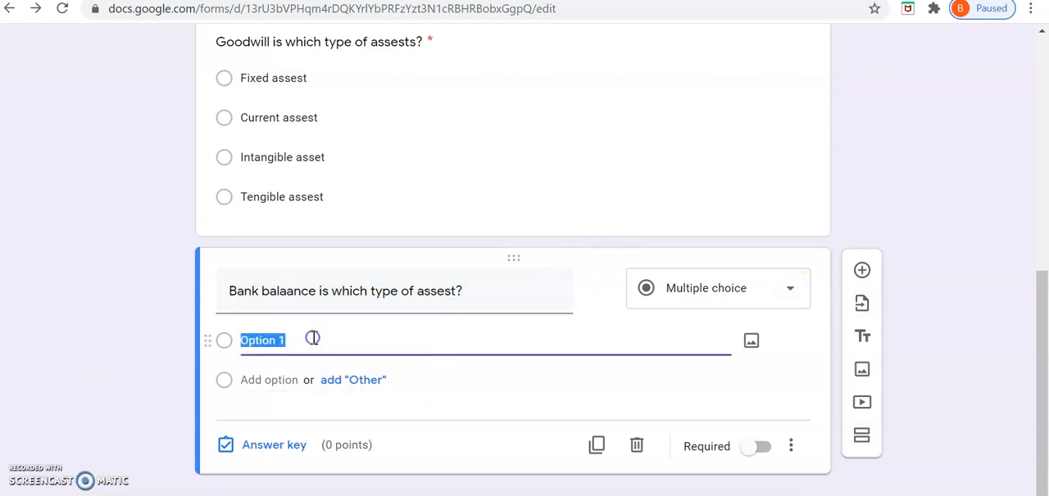
type("F")
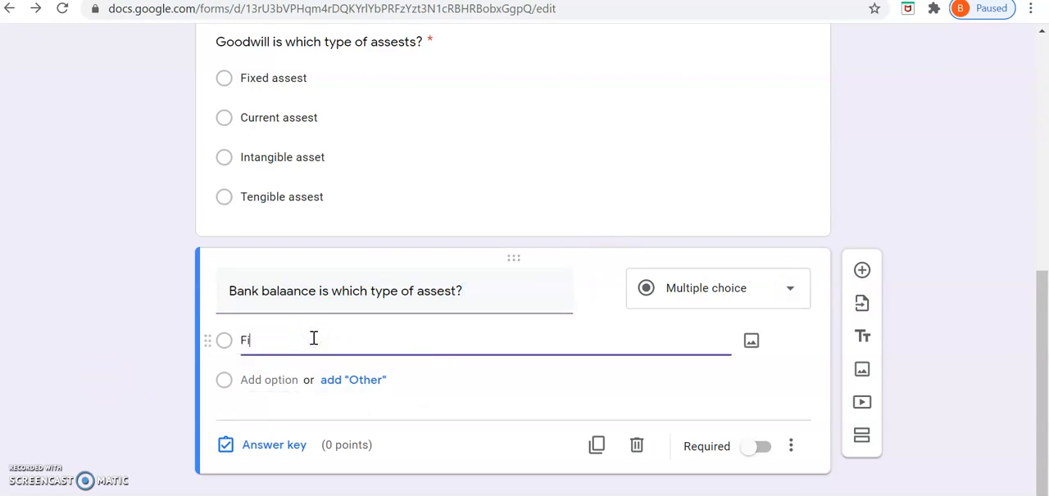
type("ixed asseste")
key("BackSpace")
left_click(286, 382)
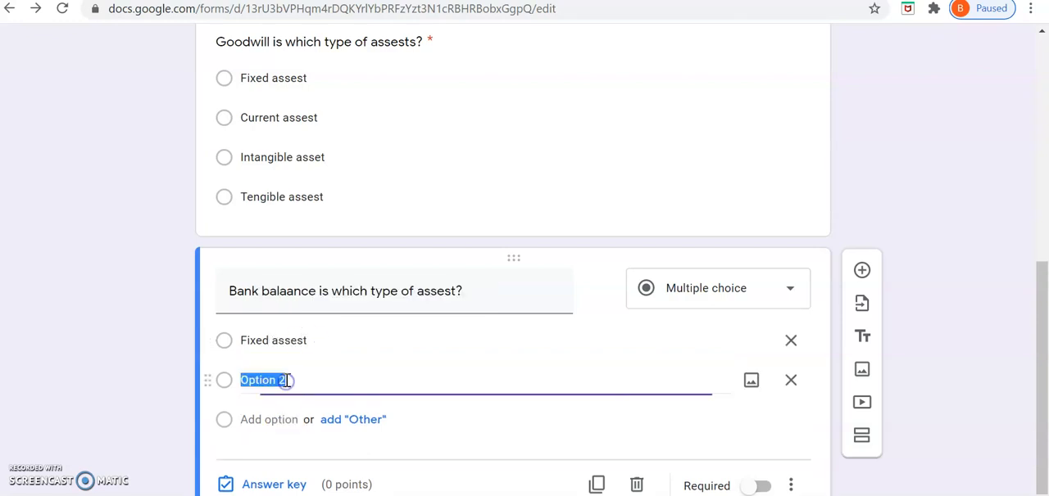
type("Current Assest")
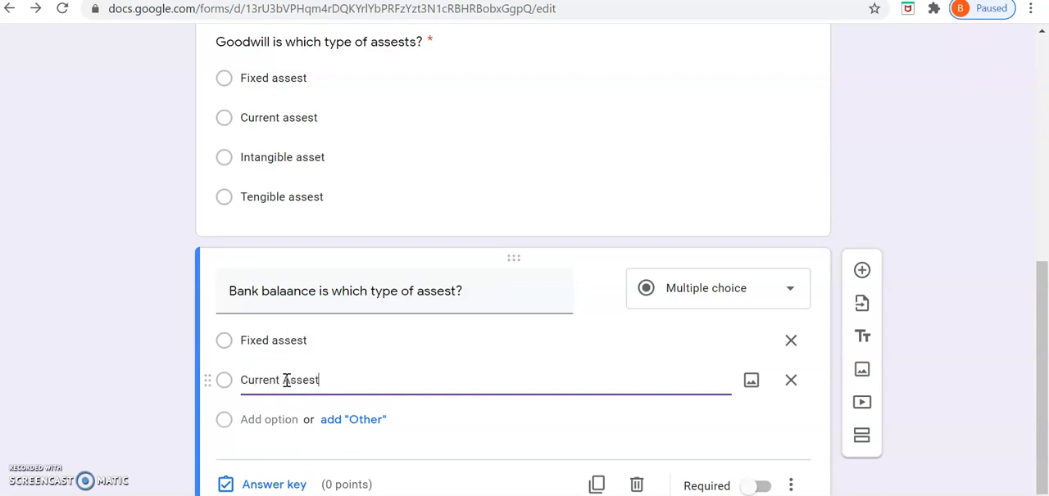
Step: Add a third answer option reading "Tengible assest" to the bank balance question
left_click(262, 419)
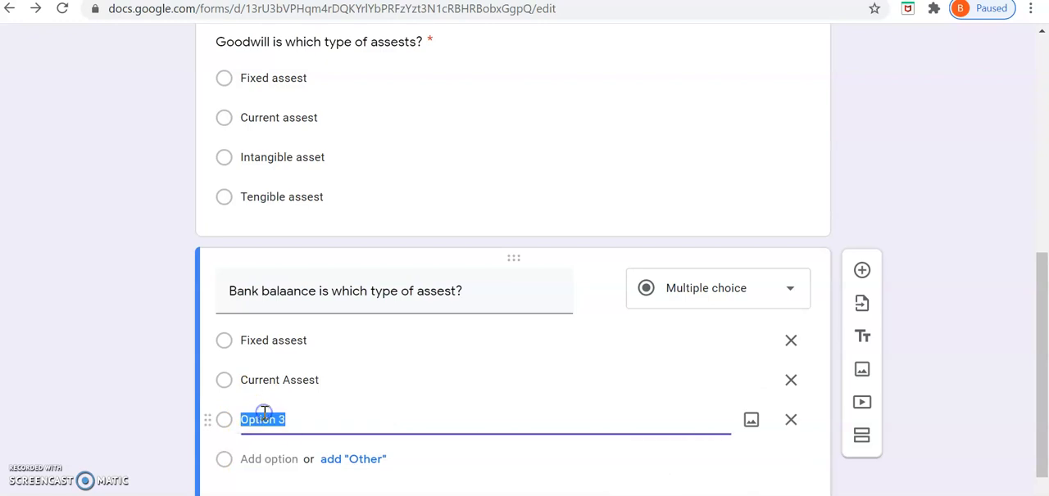
type("In")
key("BackSpace")
type("Tengi")
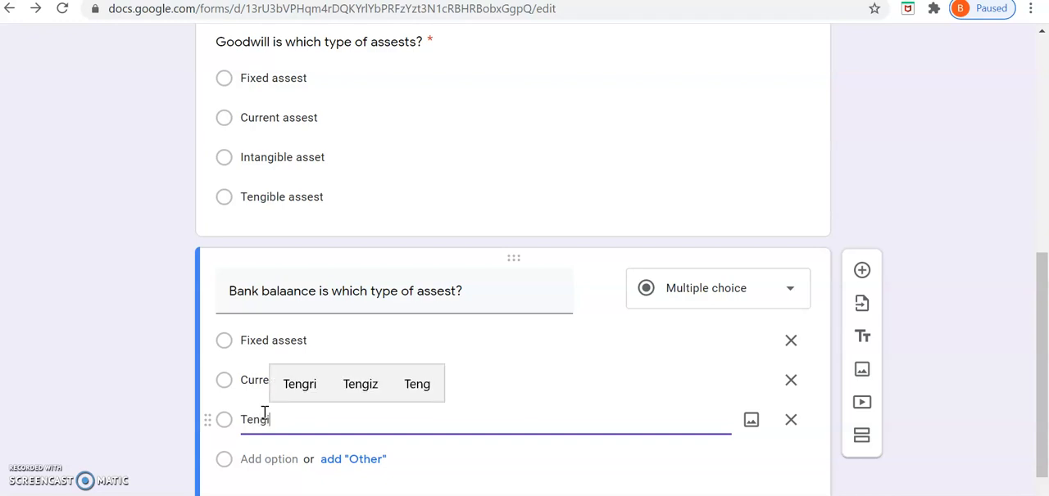
type("ble asse")
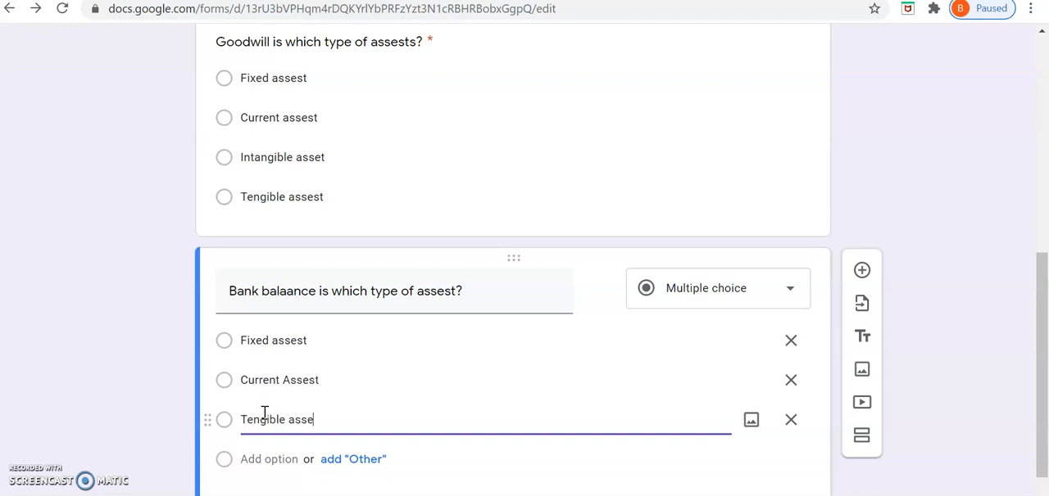
type("st")
Step: Make the bank balance question required and set its answer key to "Current Assest" worth 1 point
scroll(434, 422, "down", 1)
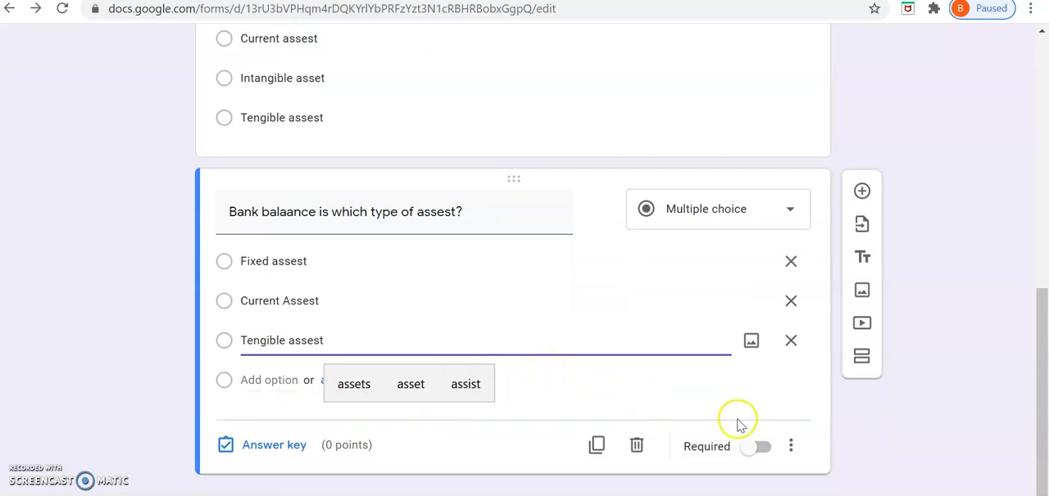
left_click(763, 451)
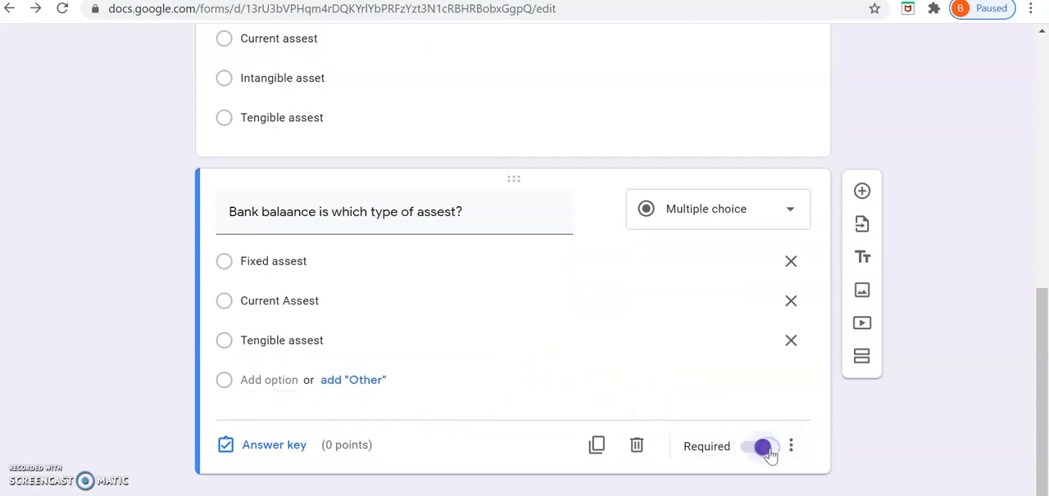
left_click(272, 445)
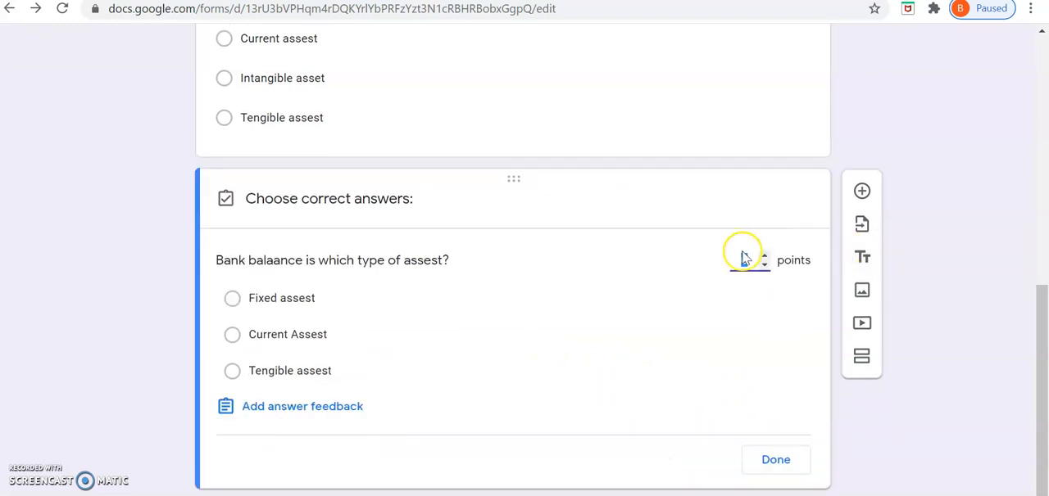
left_click(764, 259)
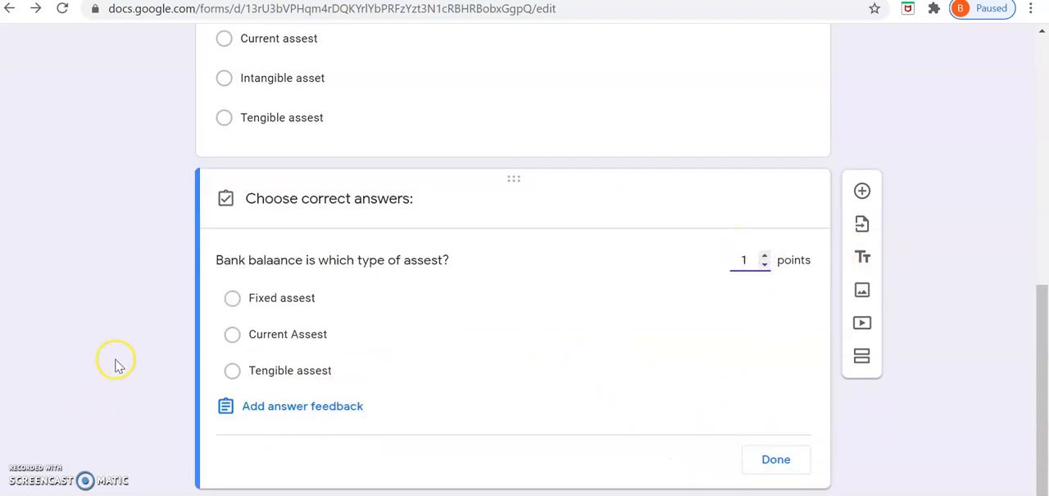
left_click(233, 336)
left_click(791, 462)
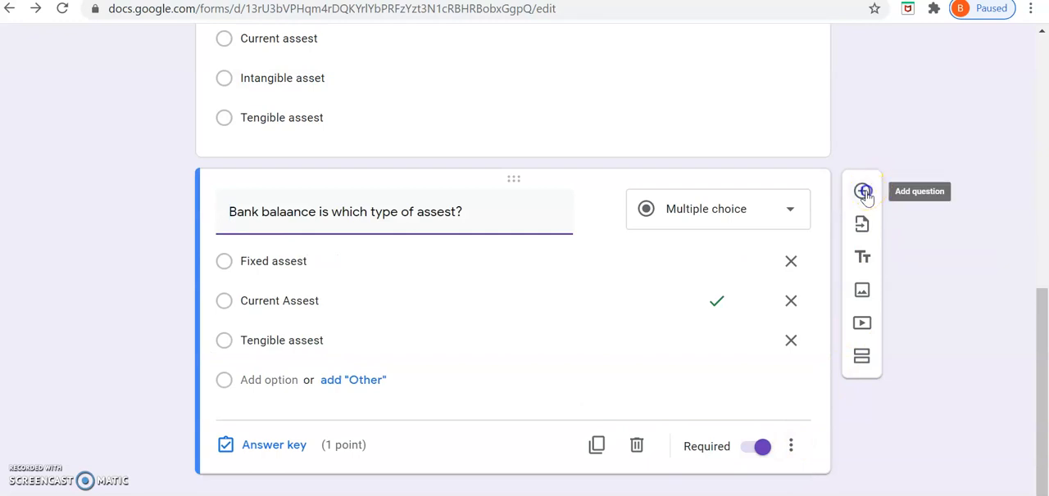
Step: Add a new question below the bank balance question
left_click(864, 191)
left_click(368, 417)
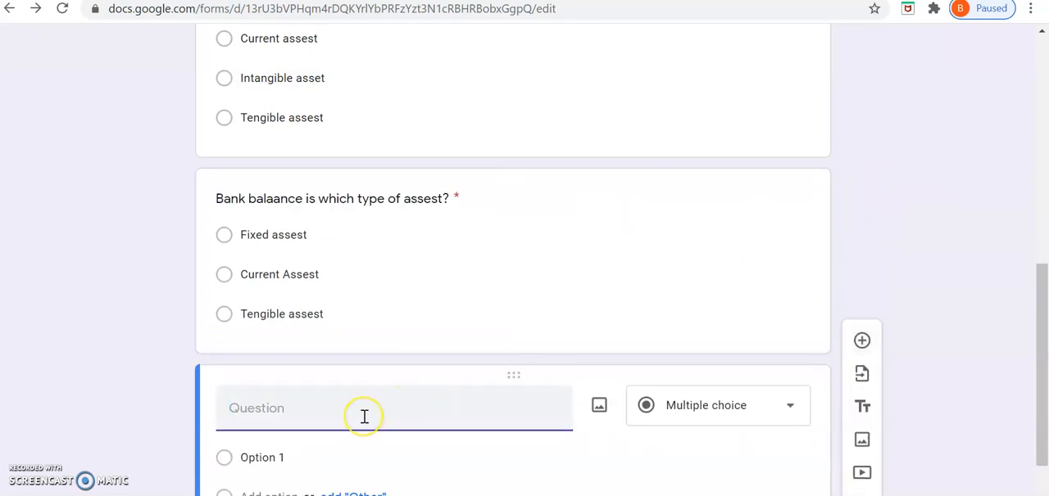
left_click(353, 410)
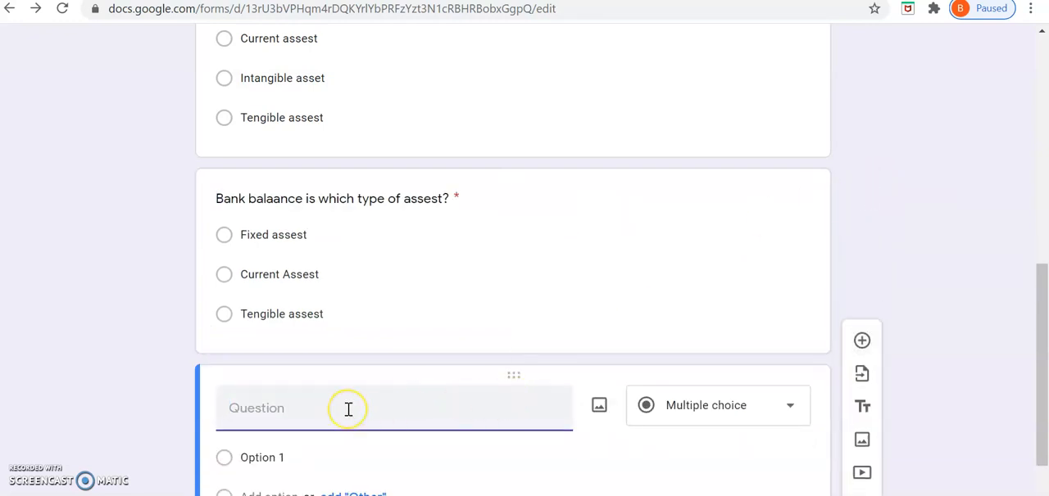
left_click(344, 296)
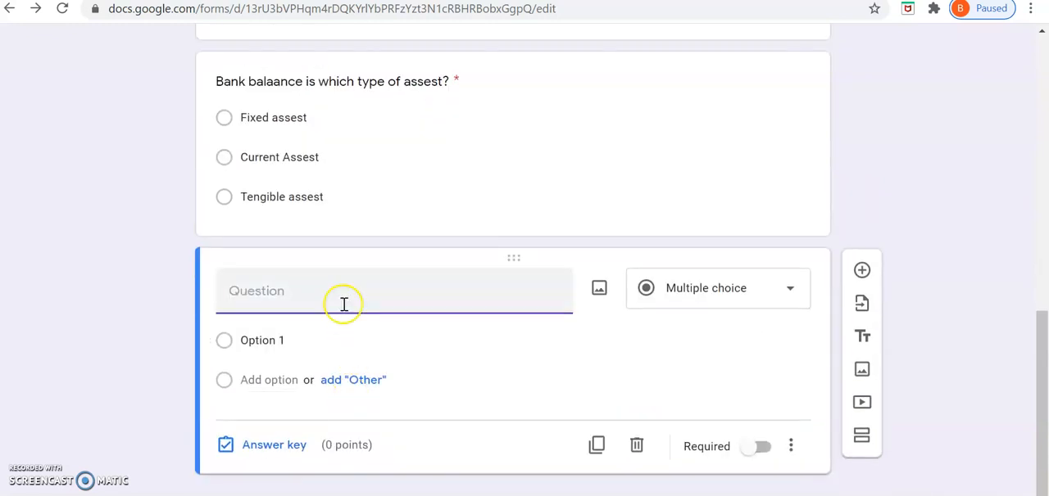
Step: Enter "Only monetatory transactions are corded in accounting." as the new question's text
type("Only ")
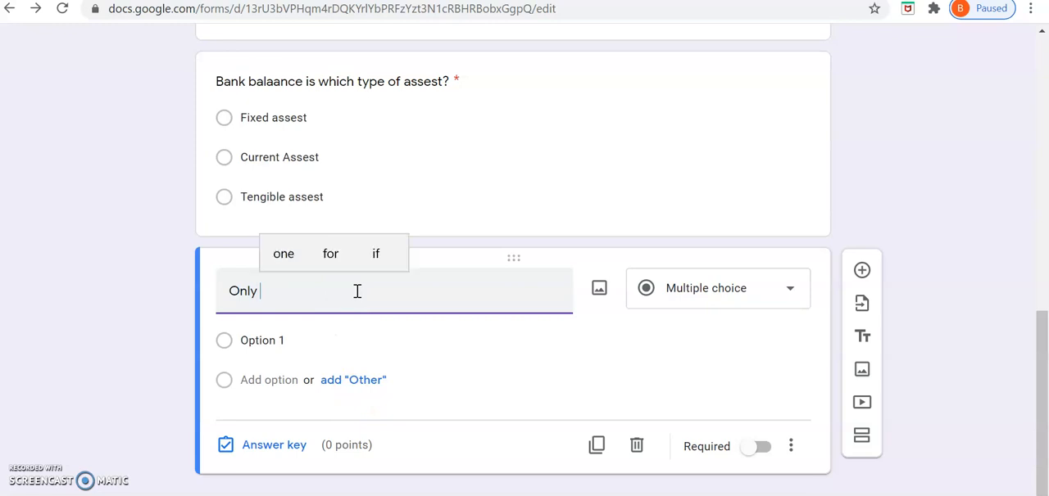
type("M")
key("BackSpace")
type("monetator")
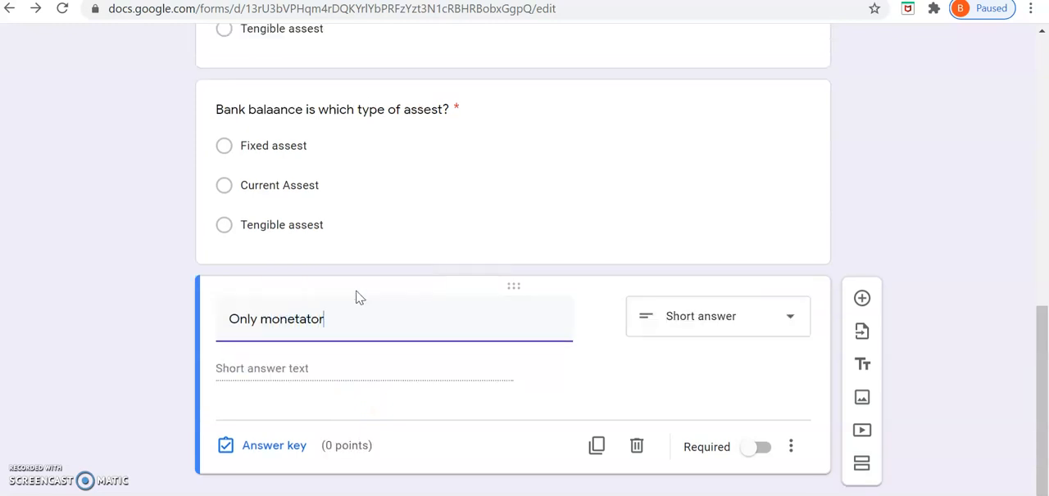
type("y transactions are co")
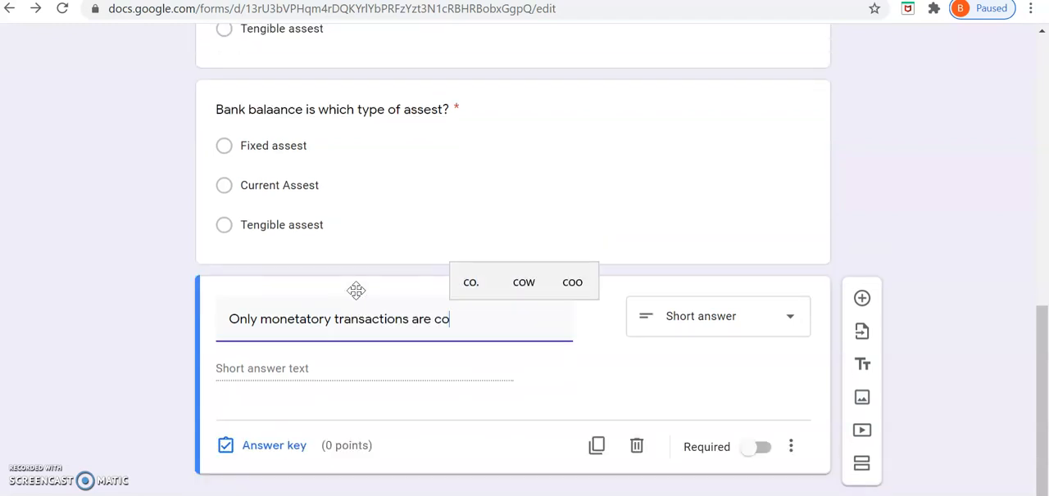
type("rde")
type("n")
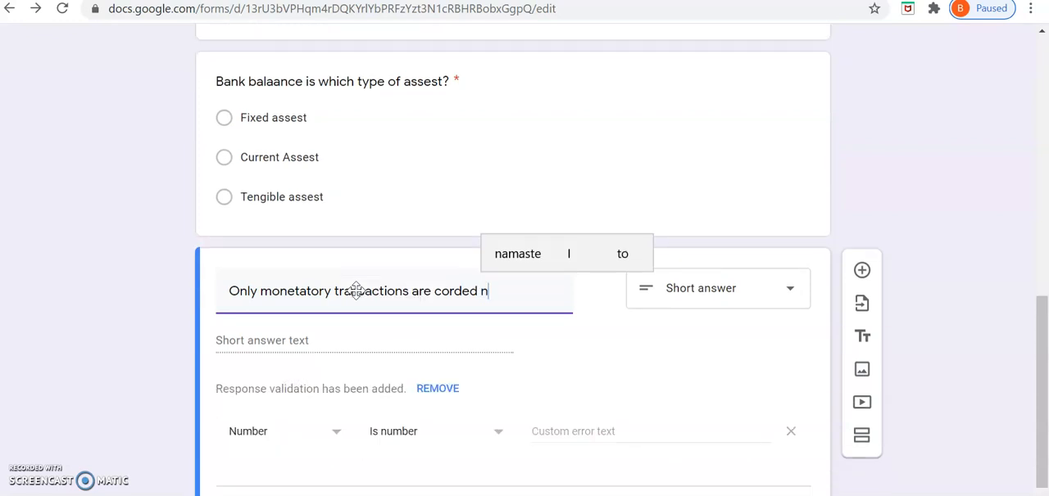
key("BackSpace")
key("BackSpace")
type("in account")
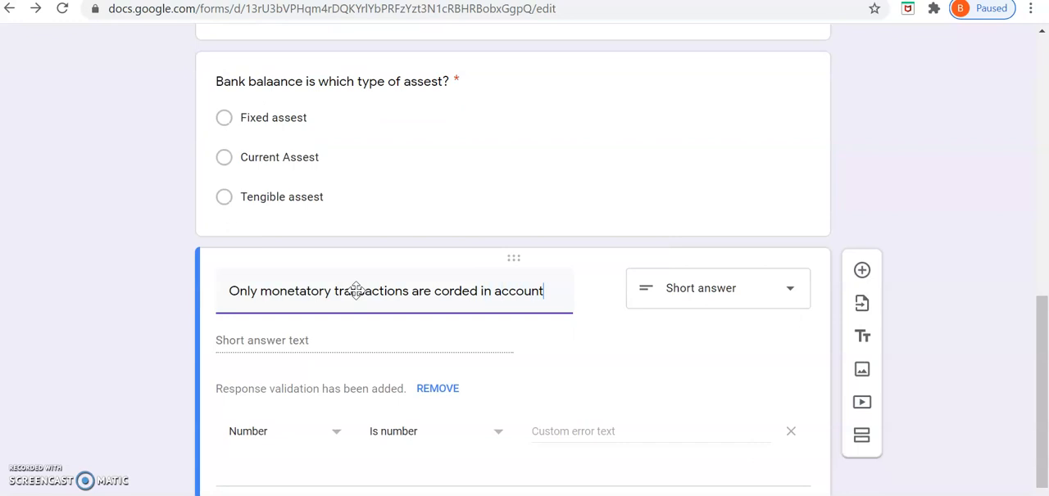
type("ing.")
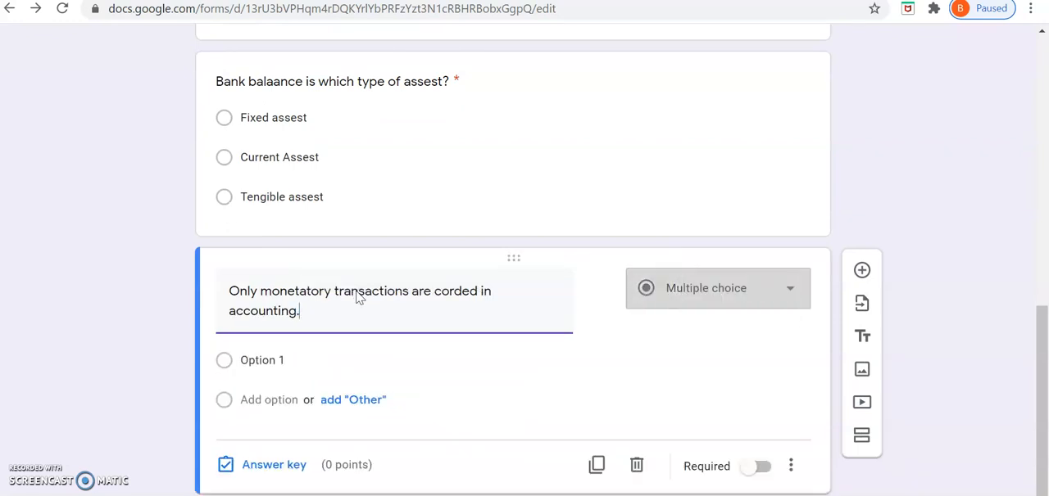
Step: Enter "True" and "False" as the answer options of the monetary transactions question
left_click(305, 342)
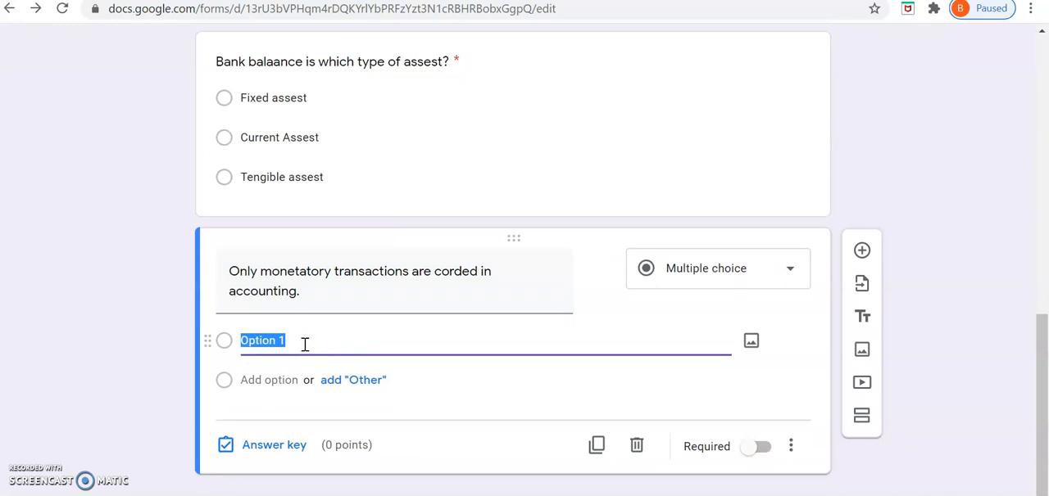
type("True")
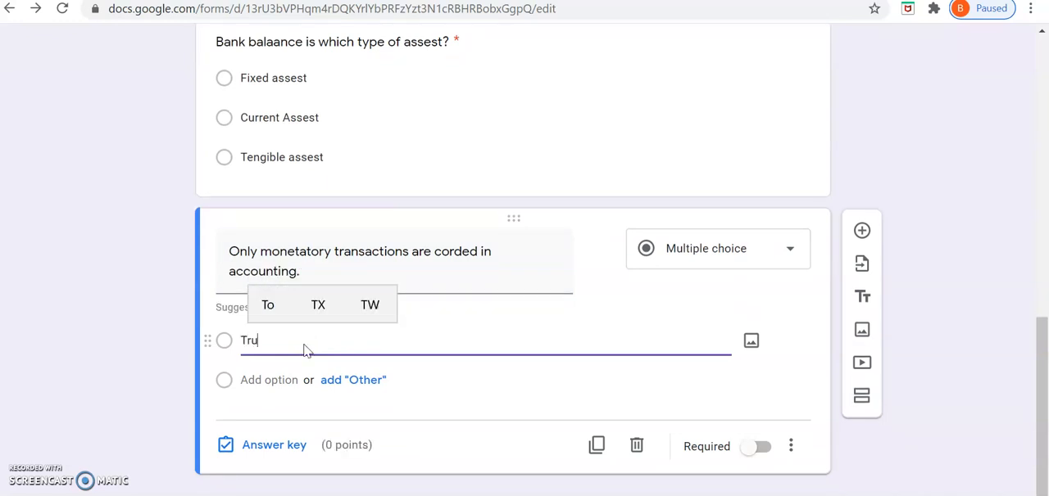
left_click(298, 380)
type("False")
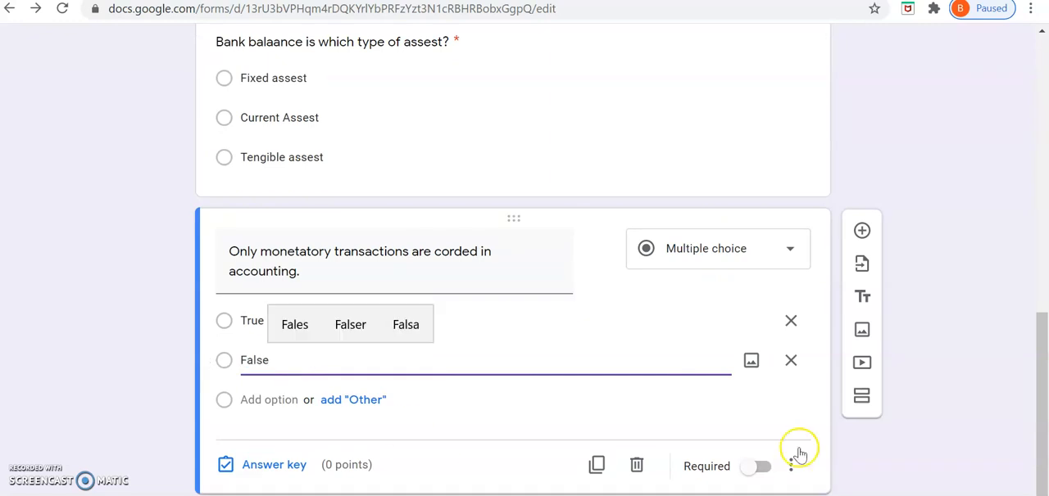
Step: Make the monetary transactions question required and set its answer key to "True" worth 1 point
left_click(767, 470)
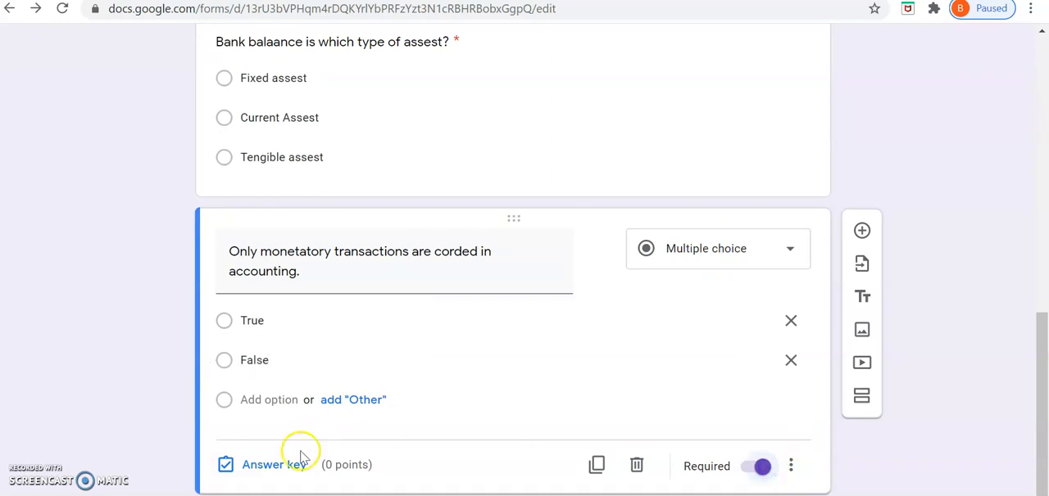
left_click(284, 472)
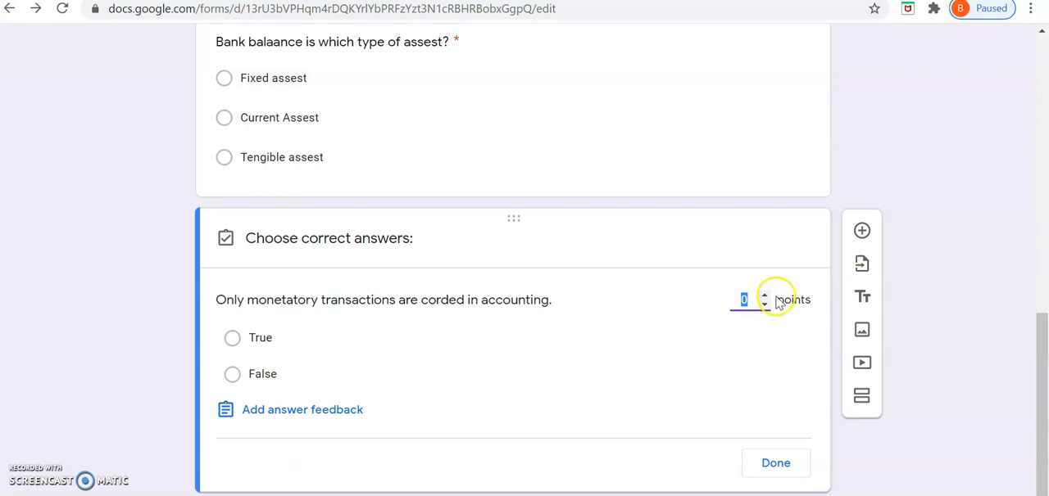
left_click(768, 300)
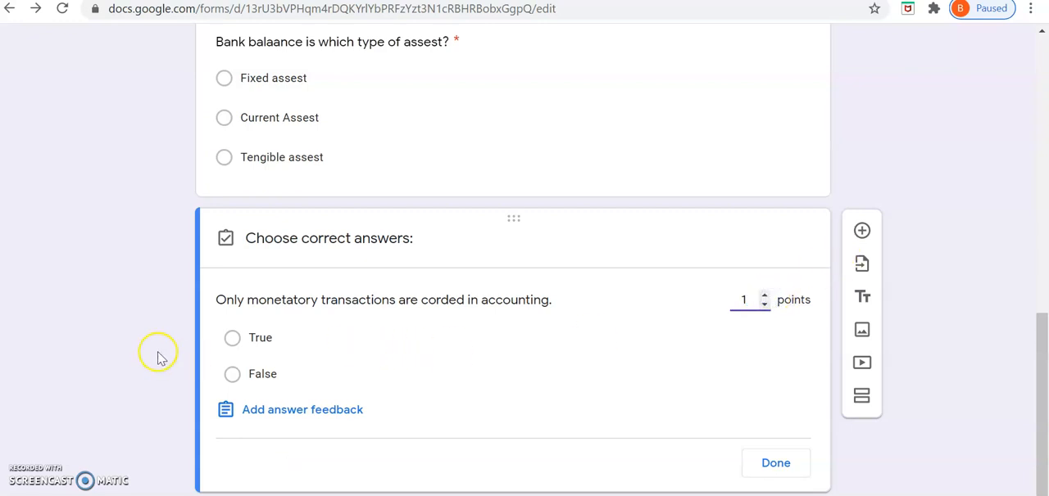
left_click(230, 340)
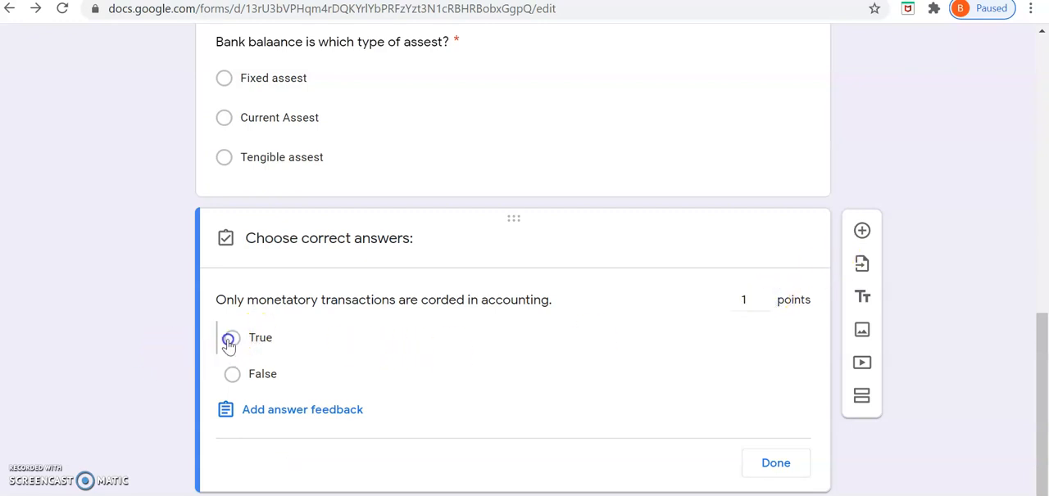
left_click(777, 464)
Step: Set the form's header image to the Work and School picture of an open book with heart-shaped pages
scroll(914, 303, "up", 8)
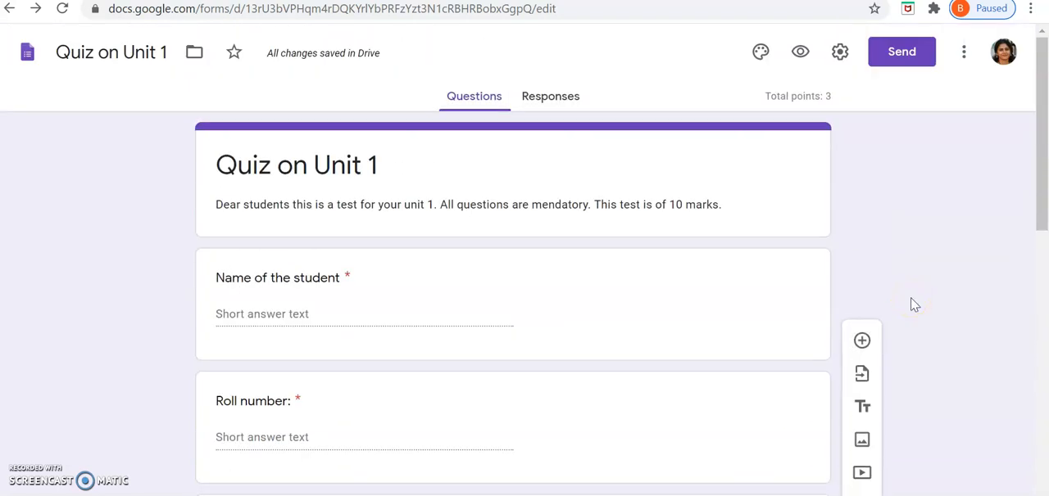
scroll(627, 280, "down", 4)
scroll(628, 286, "down", 4)
scroll(628, 290, "up", 8)
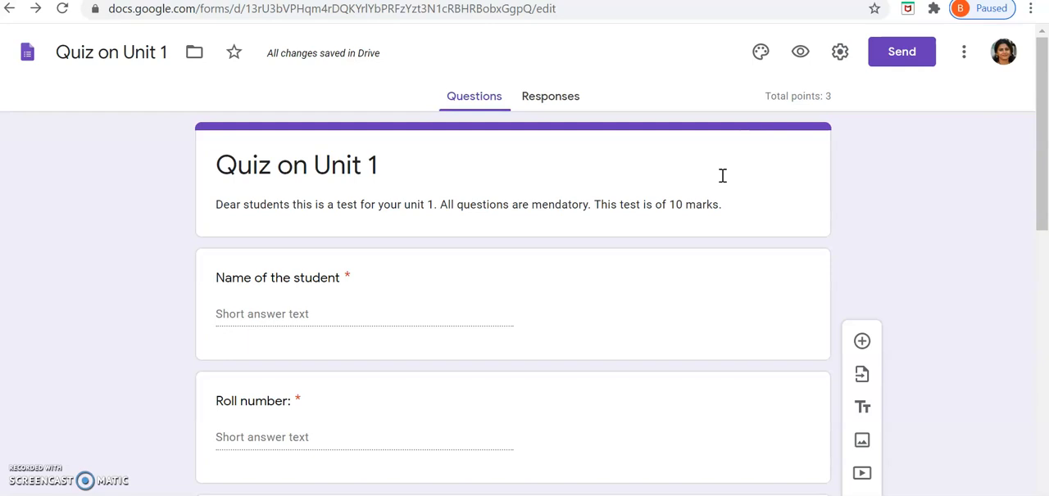
left_click(761, 57)
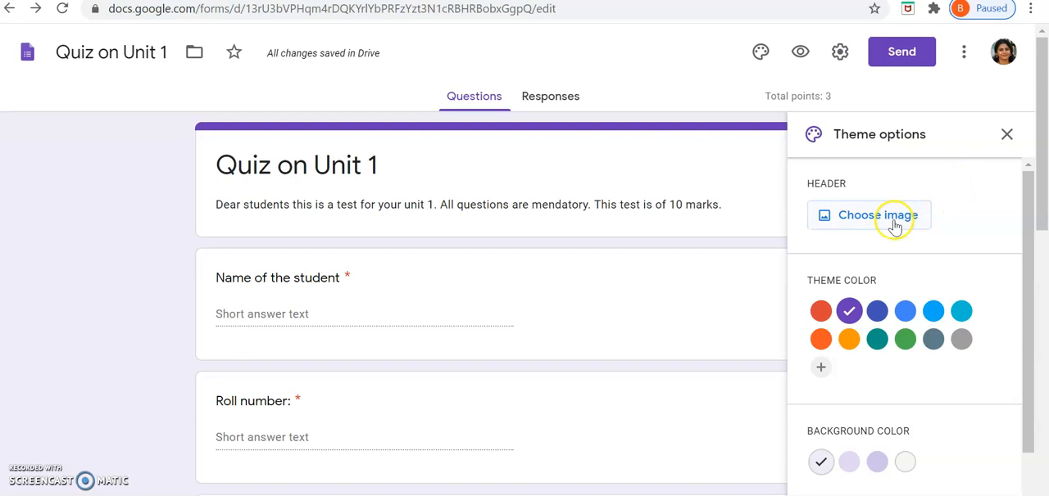
left_click(894, 223)
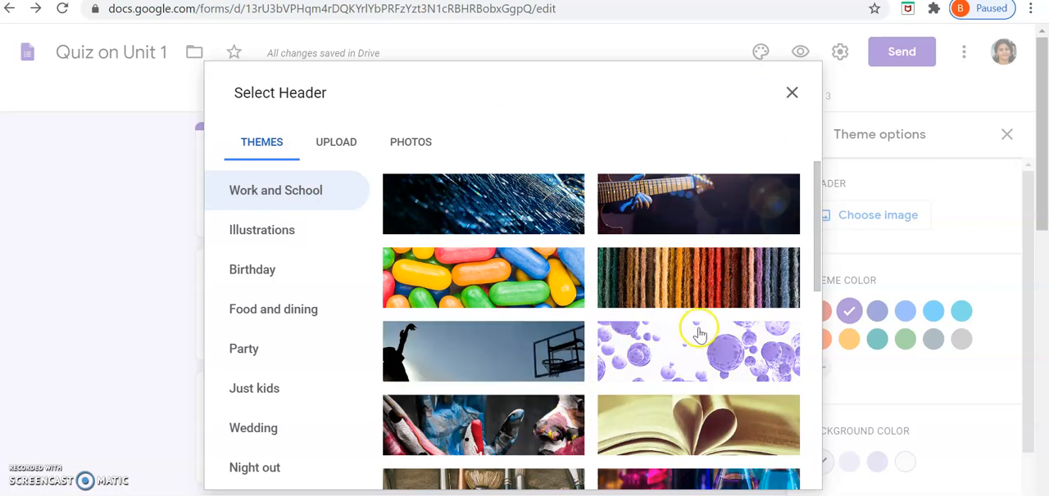
left_click(342, 152)
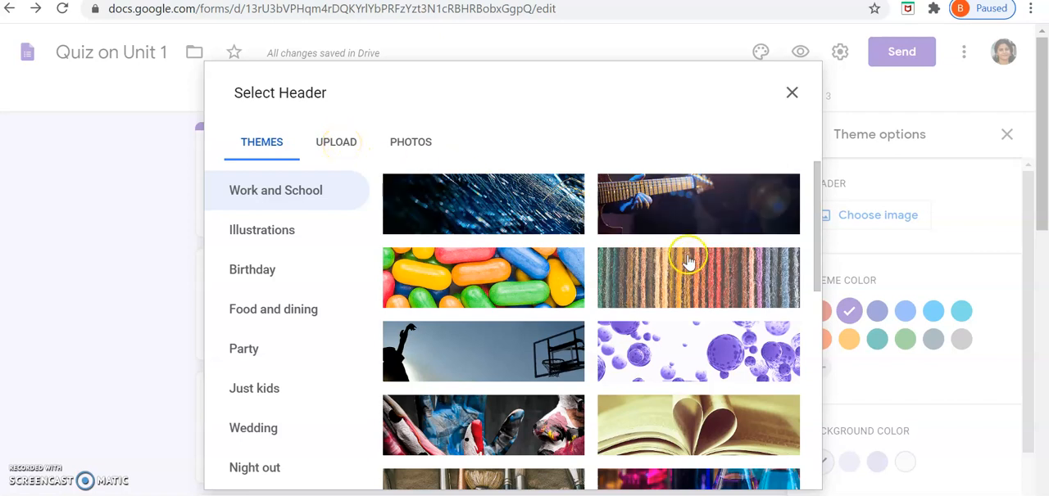
left_click(700, 442)
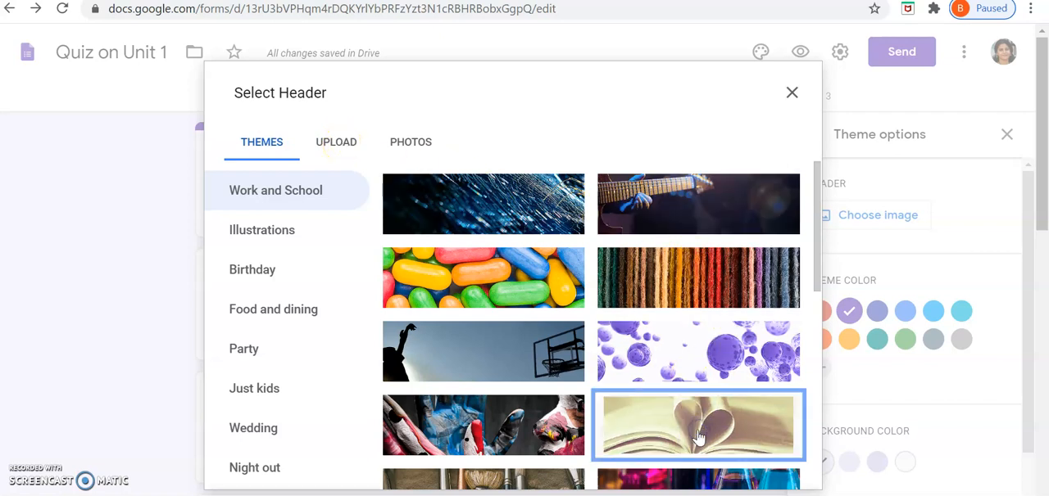
left_click(780, 475)
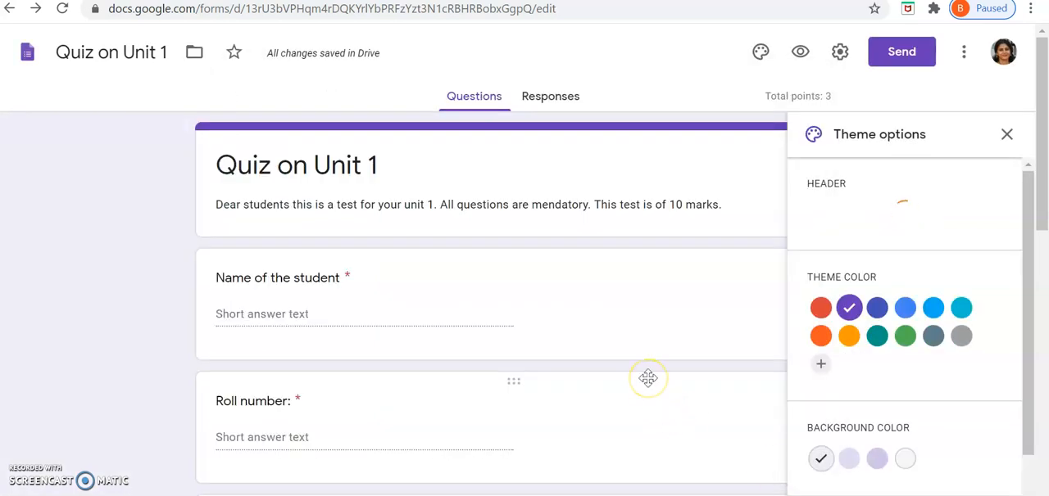
left_click(905, 336)
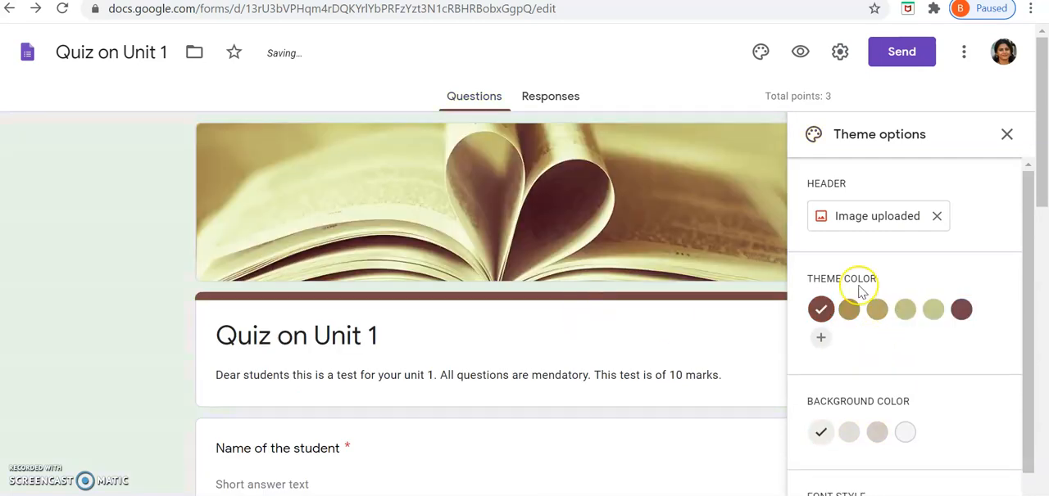
left_click(1005, 134)
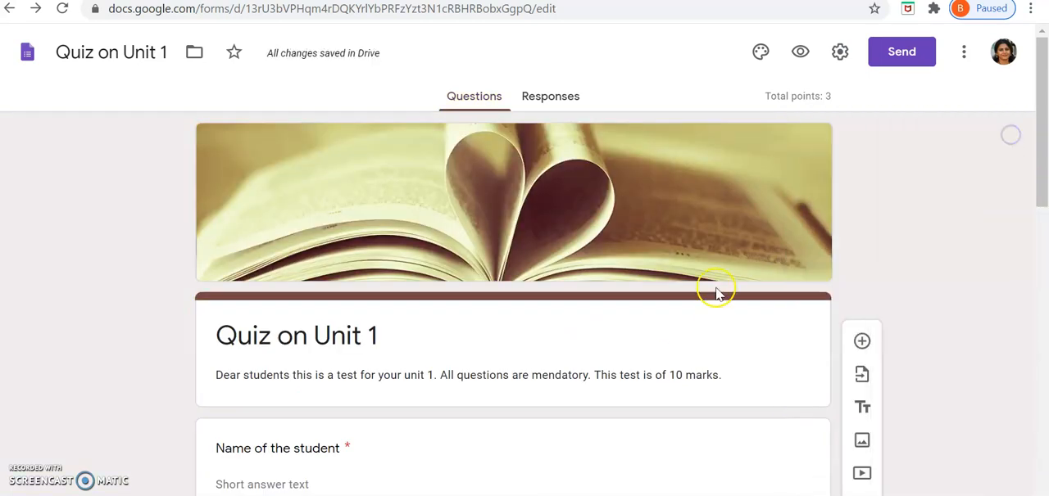
Step: Preview the quiz as respondents see it and look through its questions down to the end
scroll(485, 299, "down", 5)
scroll(486, 299, "down", 4)
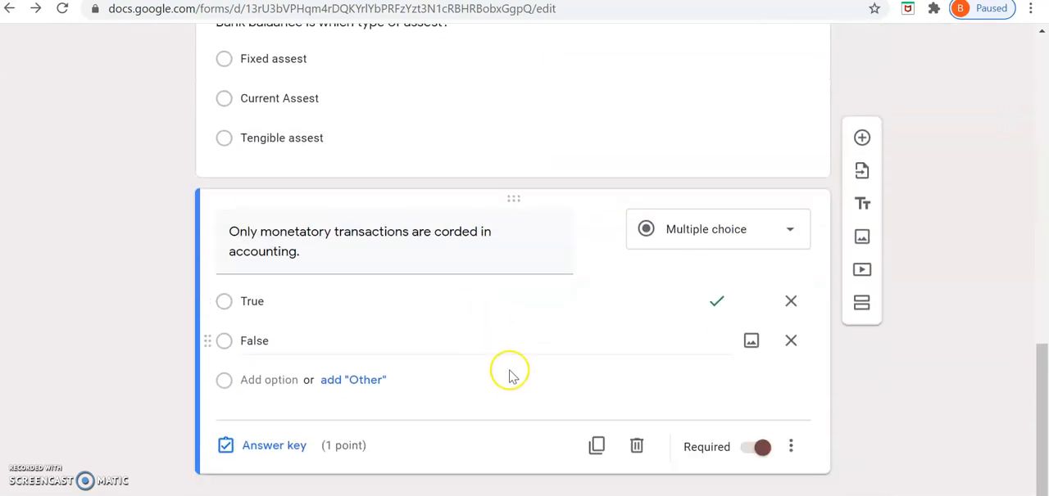
scroll(510, 369, "up", 12)
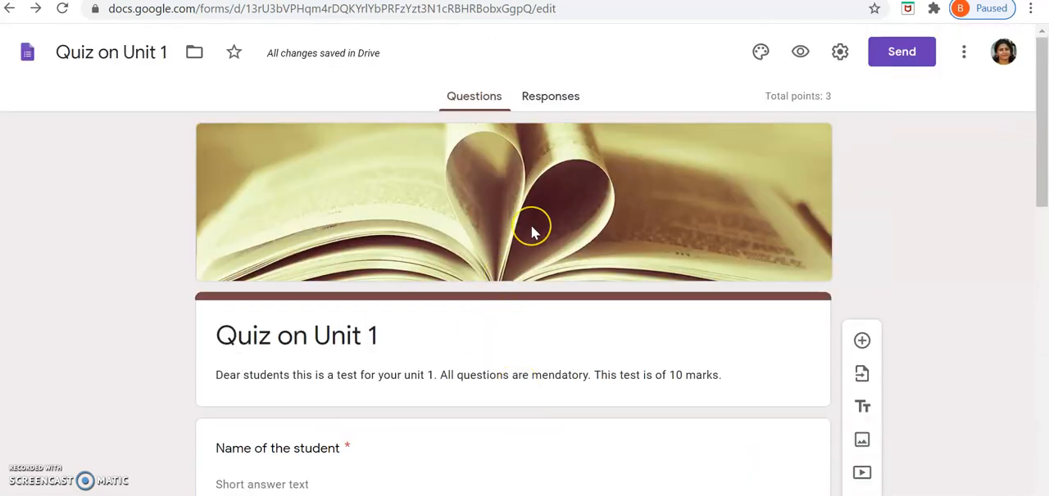
left_click(559, 221)
left_click(800, 59)
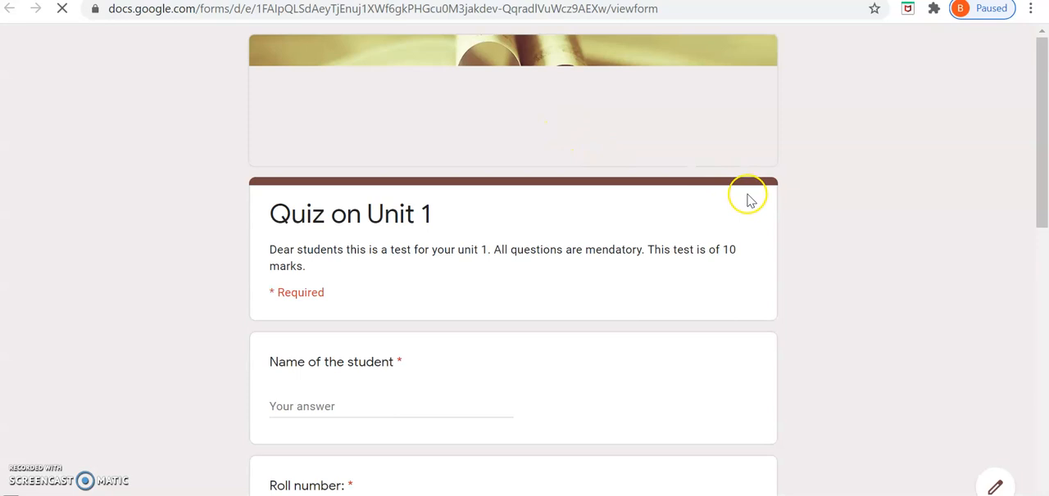
scroll(741, 211, "down", 4)
scroll(742, 212, "down", 7)
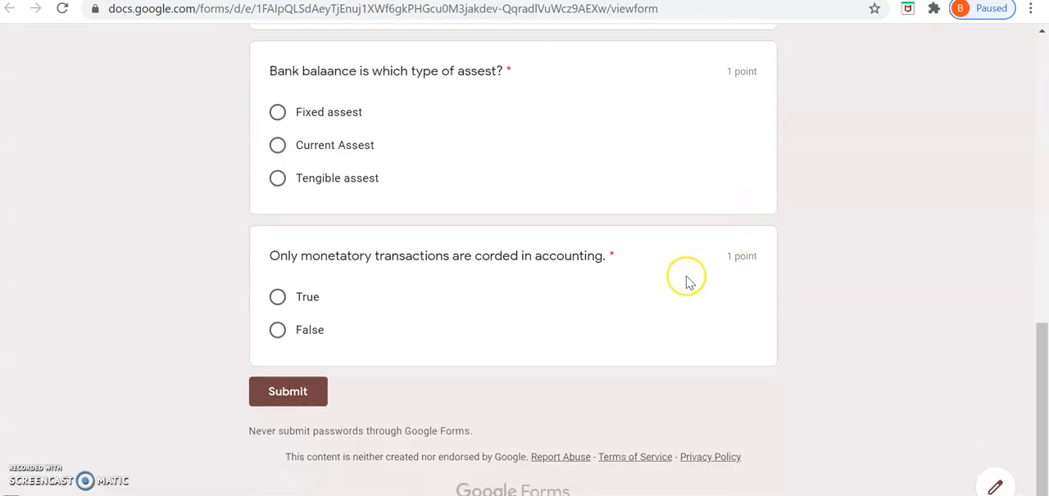
scroll(683, 276, "up", 10)
scroll(688, 293, "down", 3)
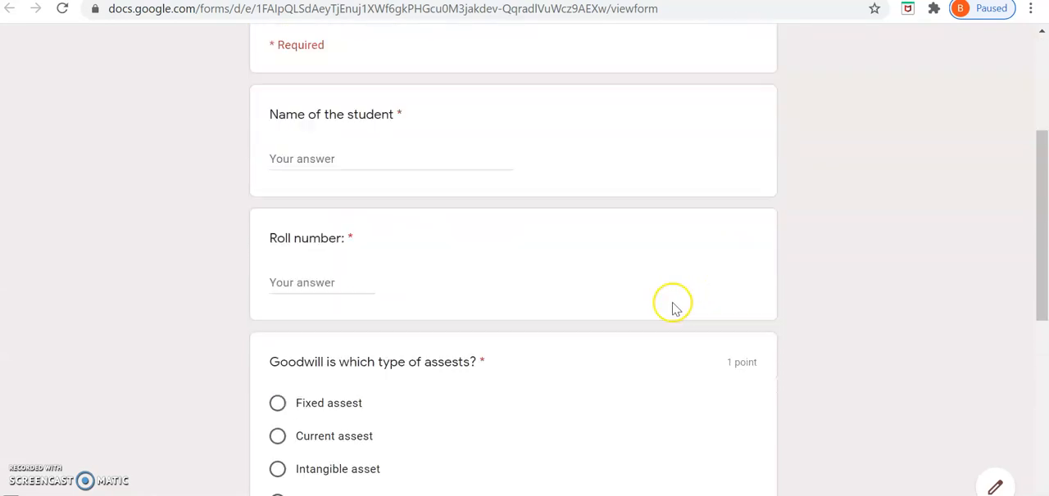
left_click(334, 160)
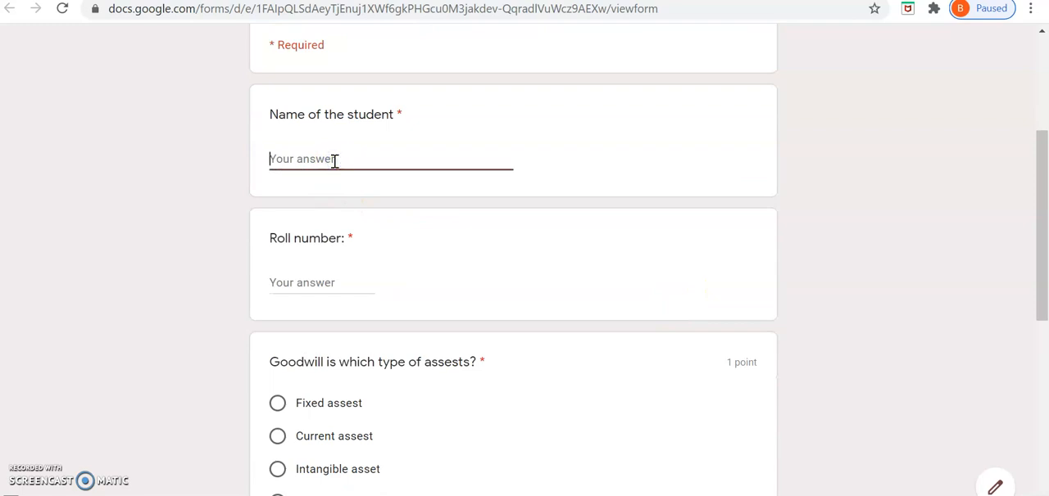
type("B")
key("BackSpace")
type("b")
key("BackSpace")
Step: Fill in the student's name and enter 1 as the roll number in the quiz response
scroll(328, 159, "up", 3)
scroll(344, 324, "down", 2)
left_click(292, 225)
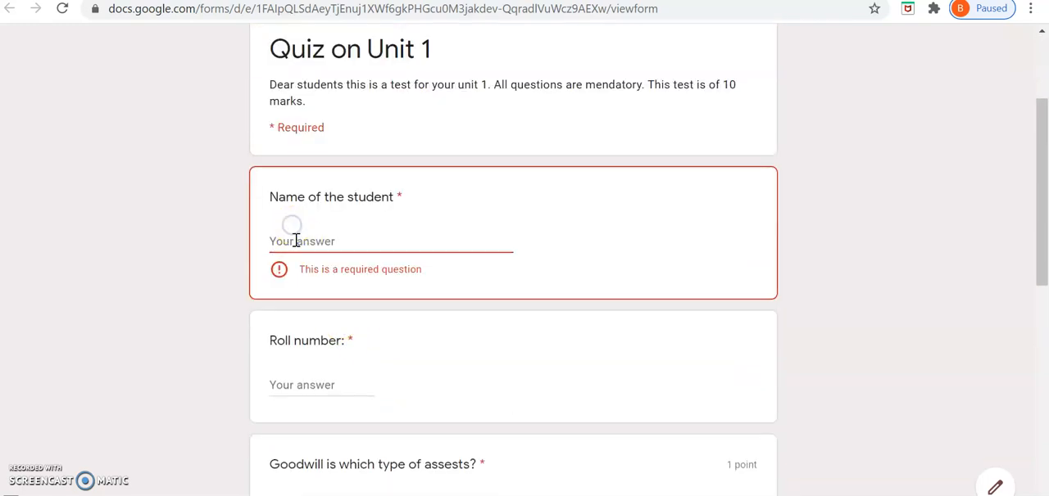
type("Bhumika")
left_click(276, 358)
type("1")
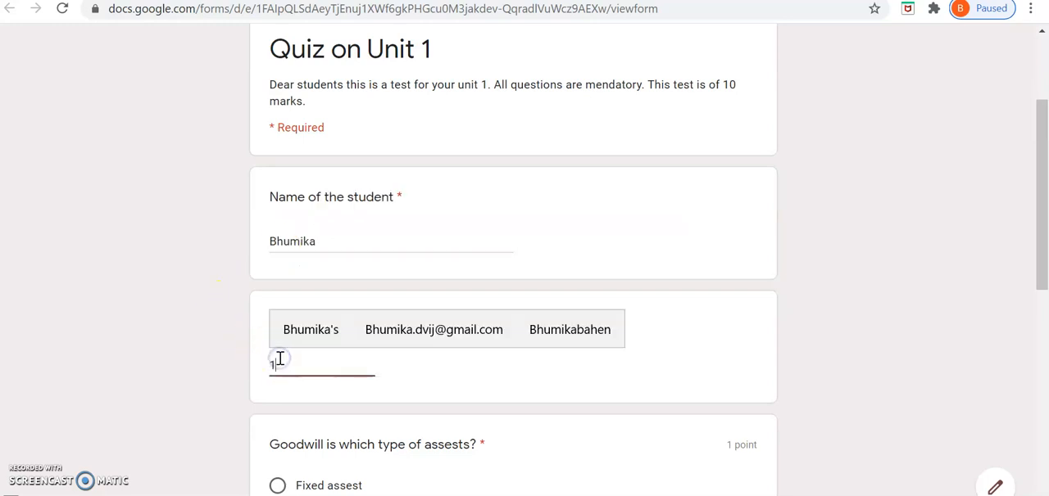
Step: Answer "Current assest" for goodwill, "Current Assest" for bank balance and "False" for monetary transactions, and submit the response
scroll(286, 276, "down", 4)
left_click(278, 188)
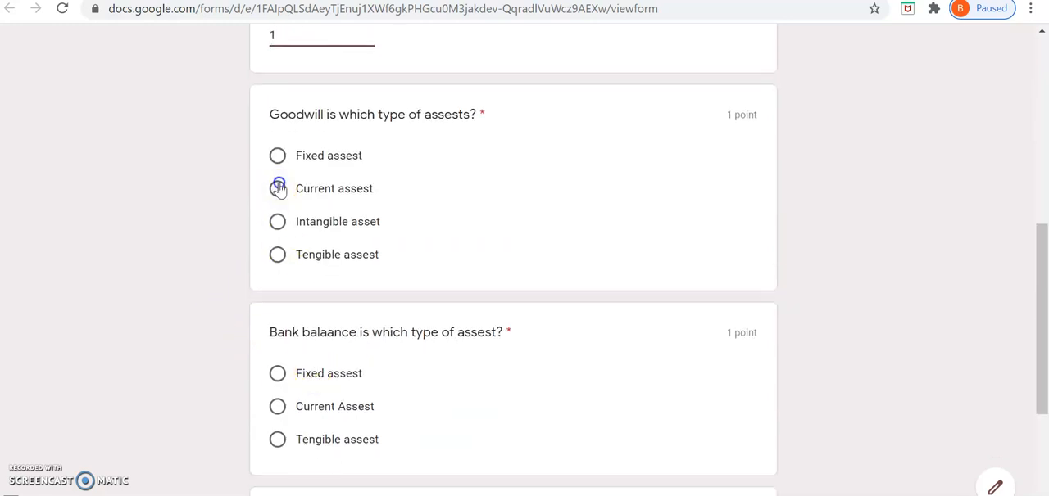
left_click(277, 406)
scroll(270, 361, "down", 3)
left_click(277, 330)
left_click(287, 395)
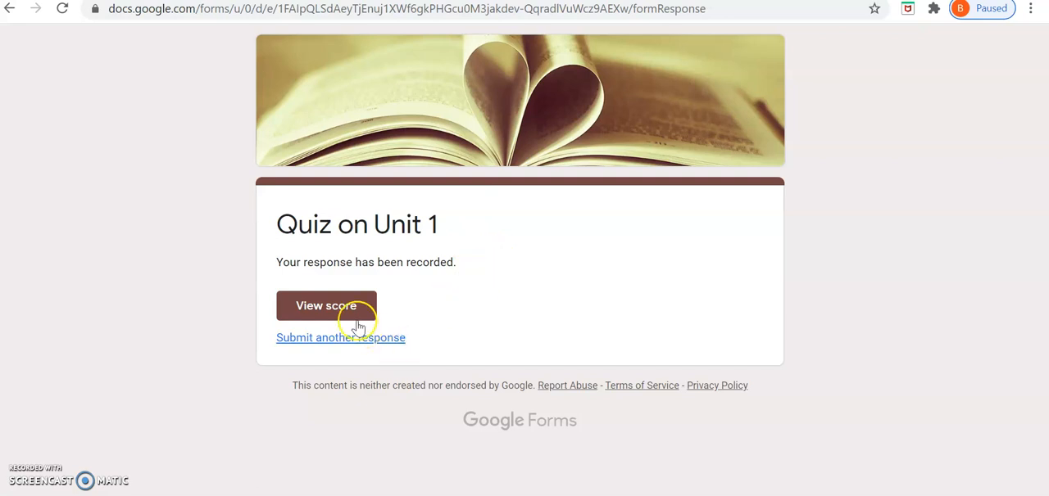
Step: View the score of the submitted response and review the marking of each question and the total points
left_click(316, 312)
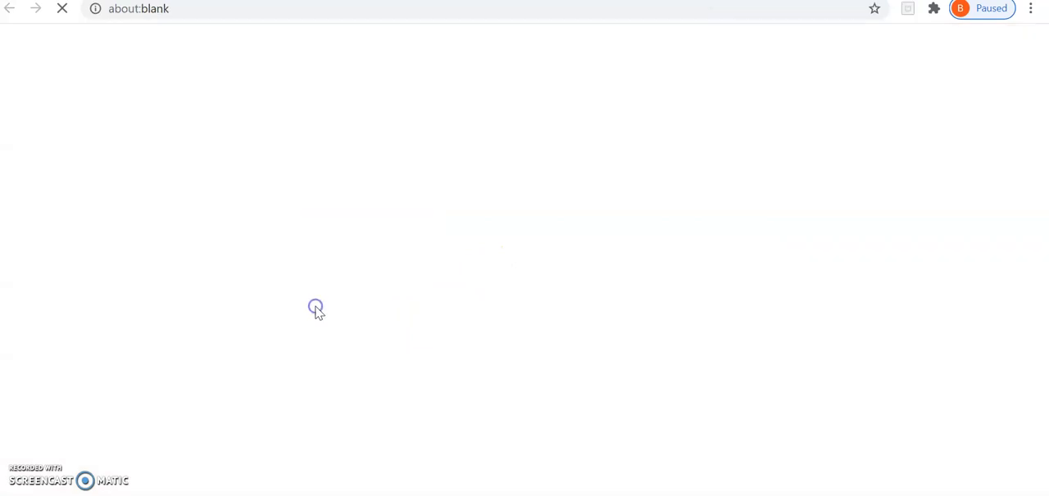
scroll(590, 250, "down", 5)
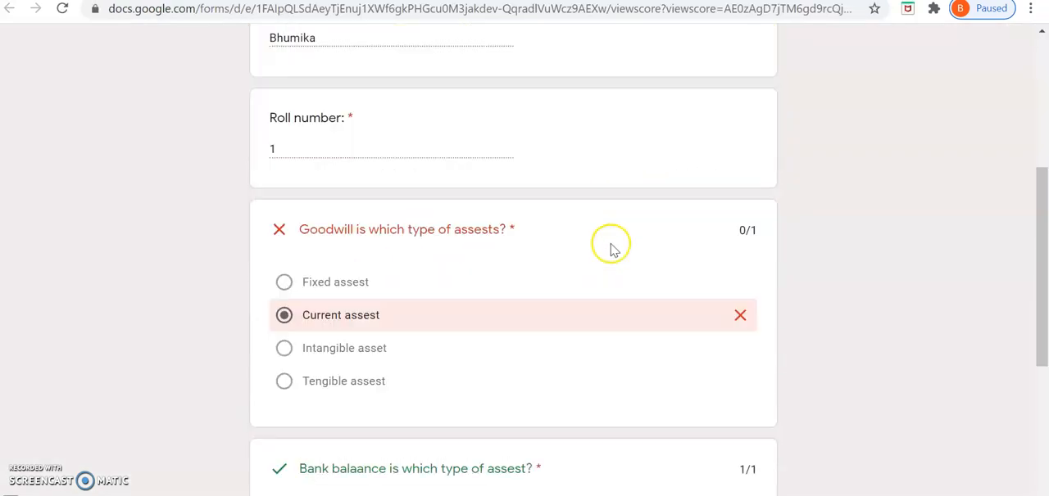
scroll(604, 256, "down", 3)
scroll(604, 274, "up", 8)
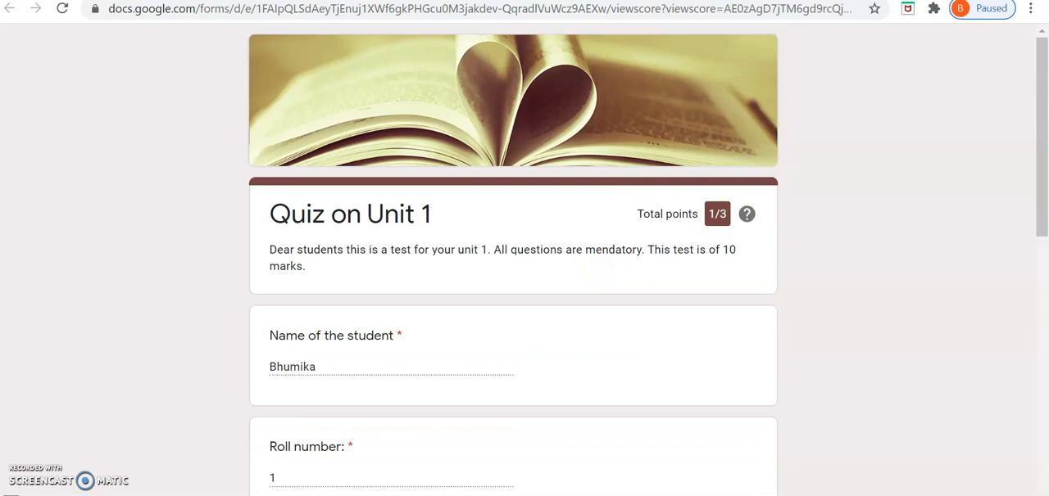
Step: Return to the quiz editor and open the form's email sending options, looking over the recipient, subject and message fields
left_click(620, 0)
left_click(606, 0)
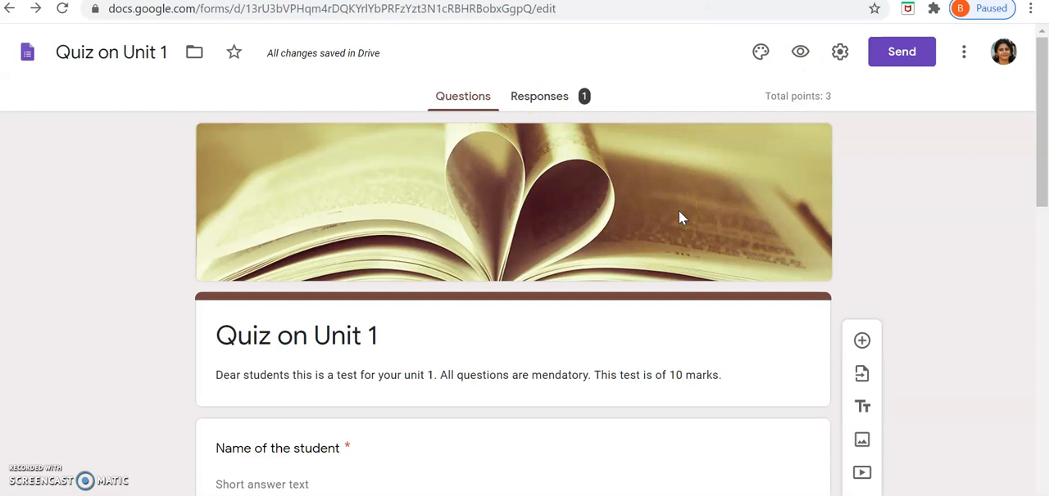
left_click(901, 54)
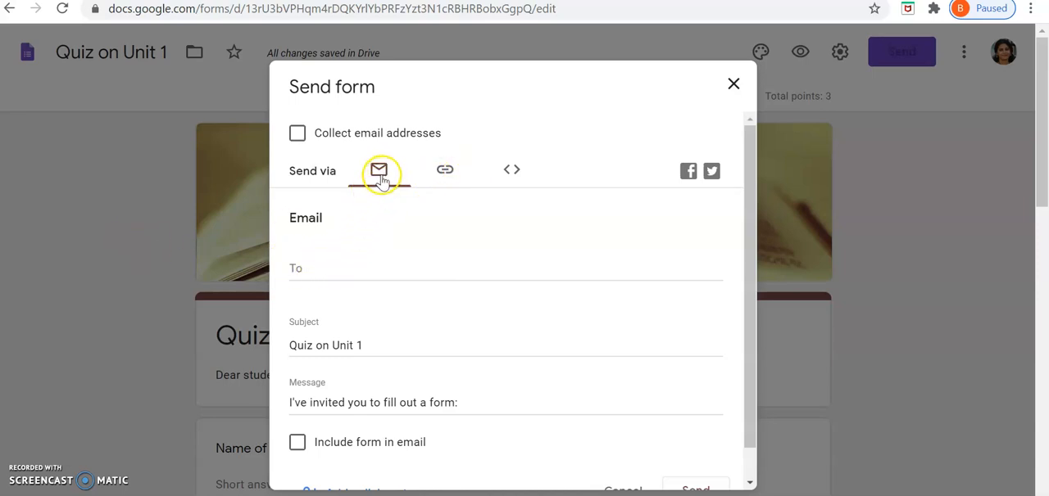
left_click(316, 265)
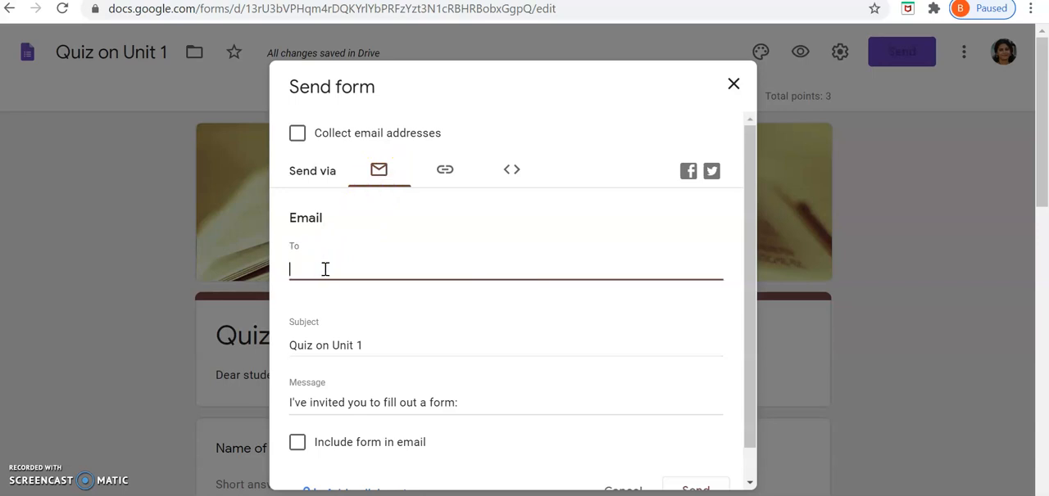
scroll(533, 320, "down", 1)
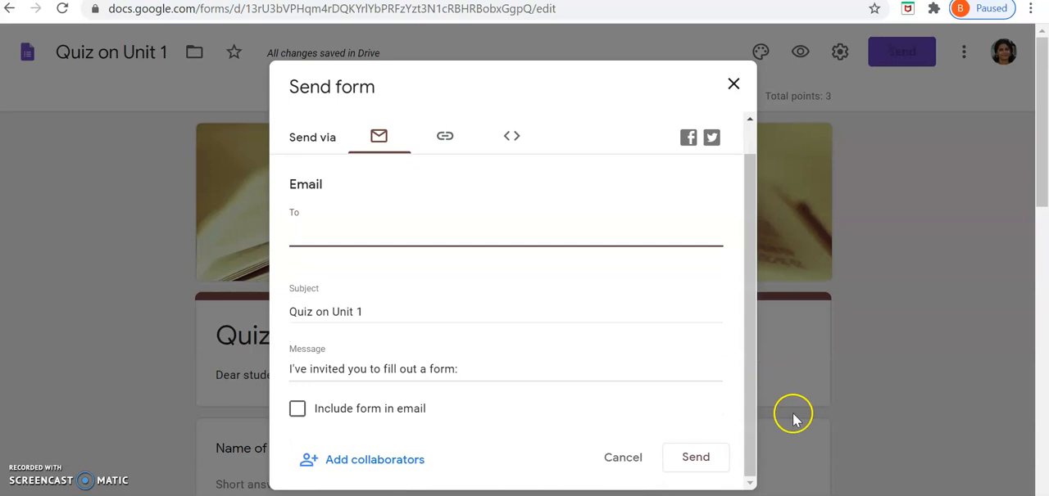
Step: Switch to sending the quiz by link, shorten the URL and copy it
left_click(446, 137)
left_click(299, 279)
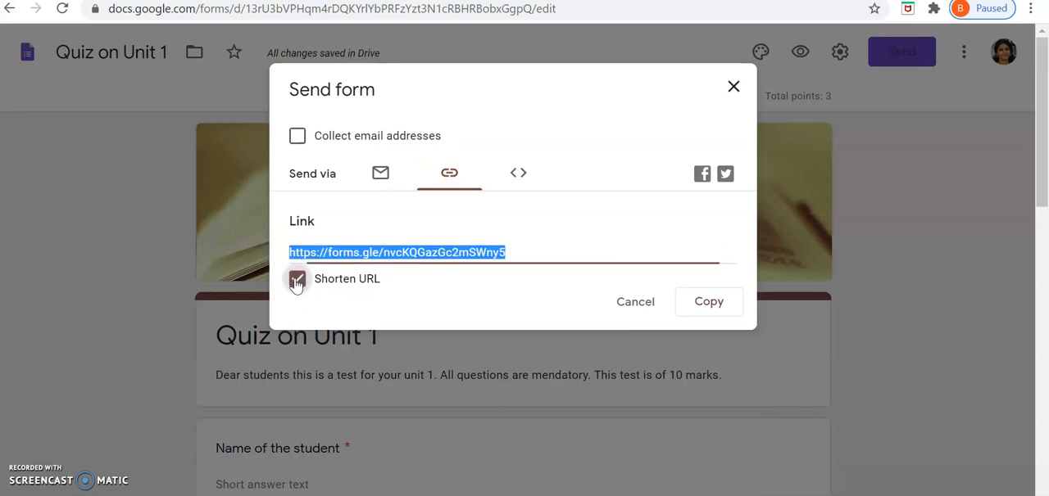
left_click(713, 301)
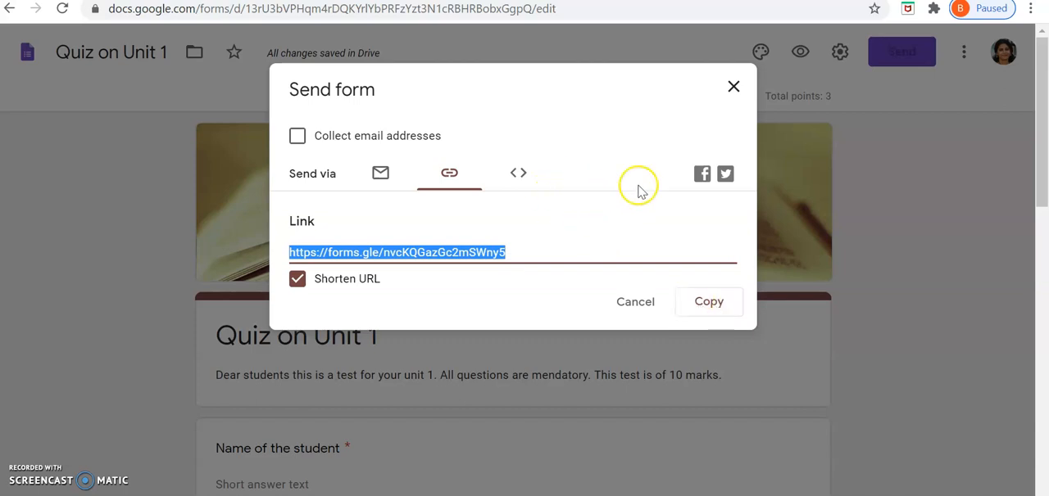
left_click(724, 182)
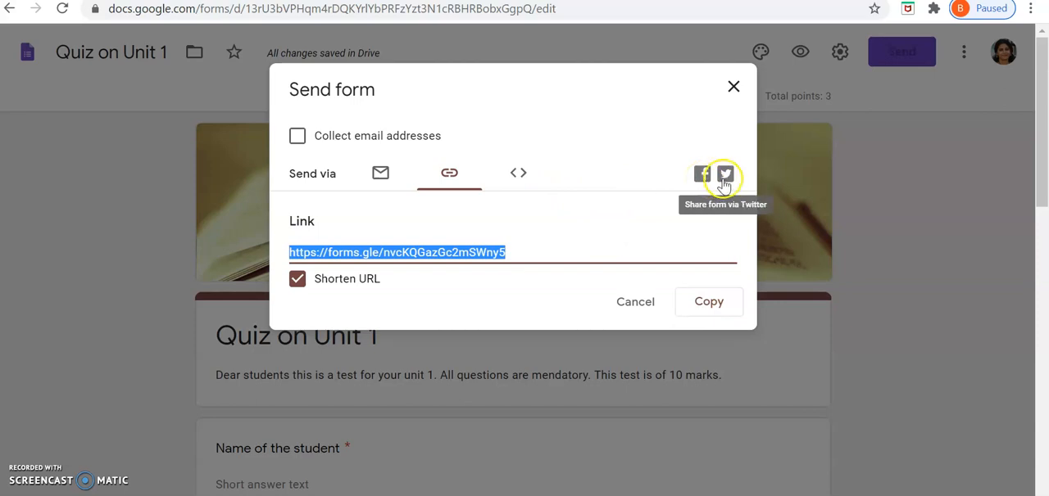